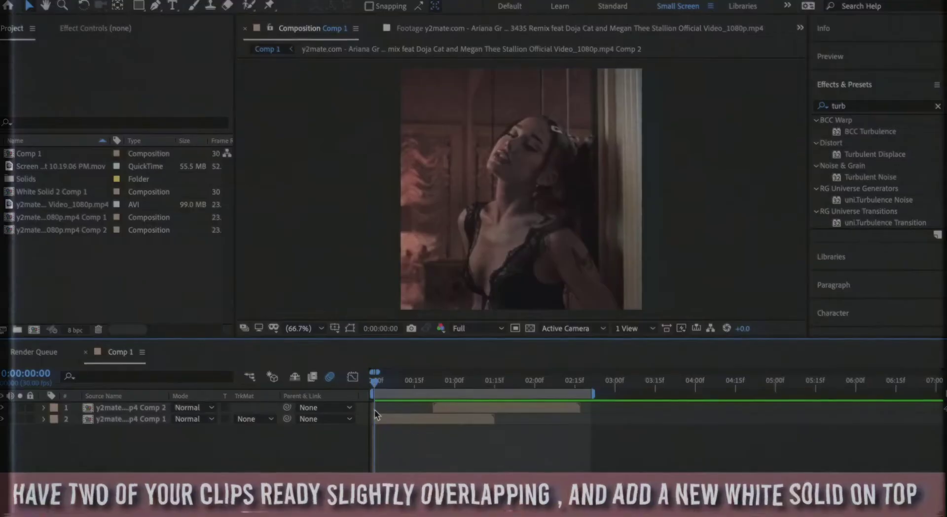
Step: Add a white solid layer above the two clips in Comp 1
right_click(366, 409)
mouse_move(390, 358)
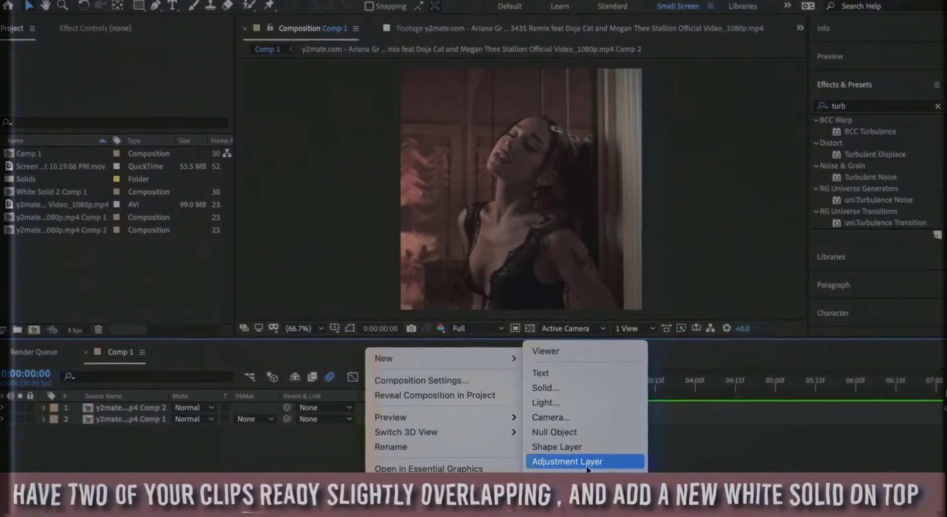
left_click(577, 388)
left_click(438, 370)
Step: Trim the white solid to the clips' overlap, from 0:00:22 to about 1:15
left_click(433, 381)
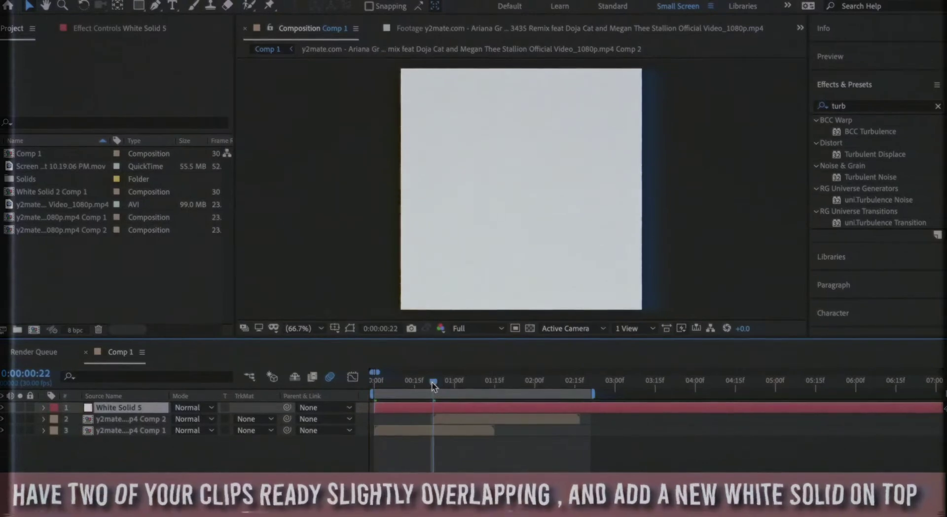
key("ctrl+shift+d")
left_click(426, 419)
key("Delete")
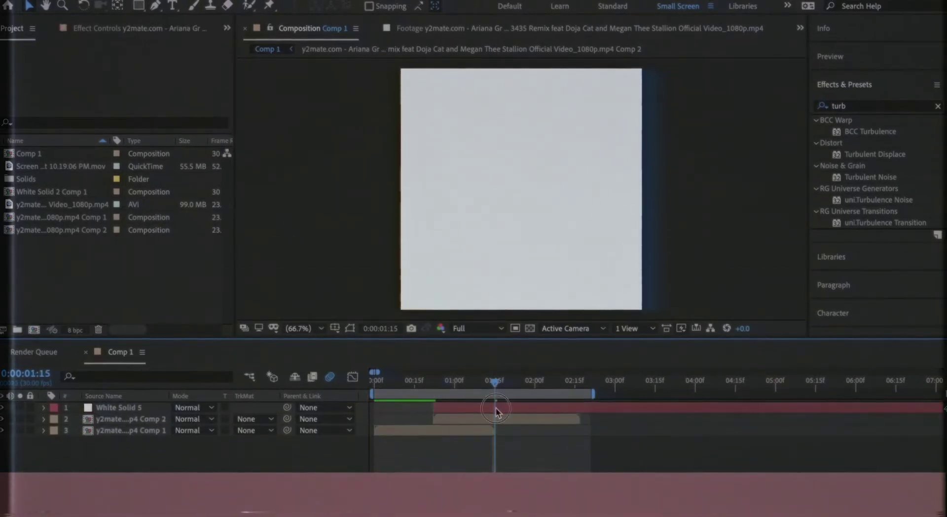
key("alt+bracketright")
left_click(434, 383)
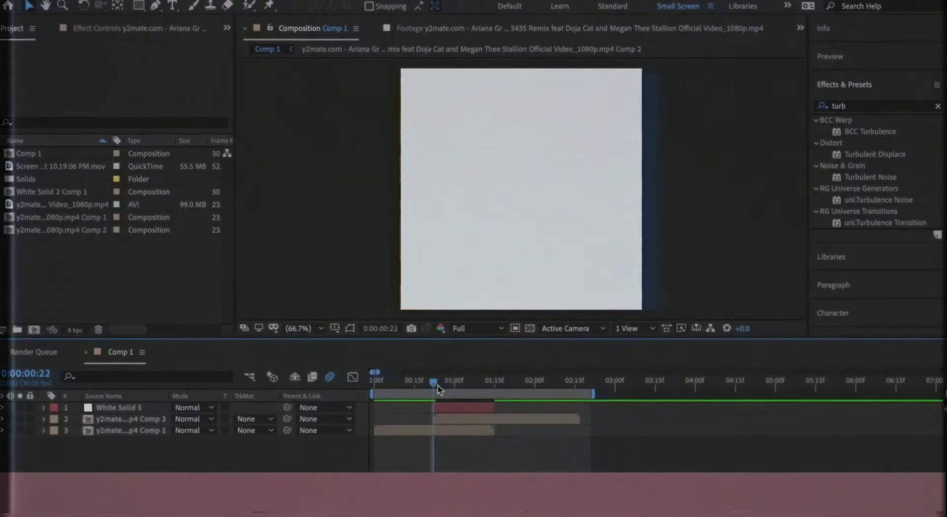
left_click(495, 410)
left_click(688, 284)
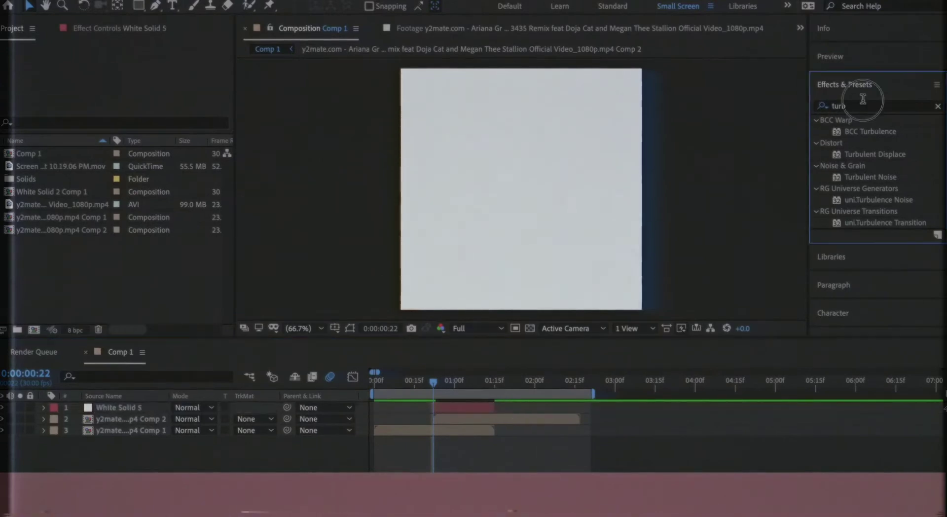
Step: Apply a Both-mode Radial Wipe at 90° to the solid, then duplicate it at -90°
type("radial")
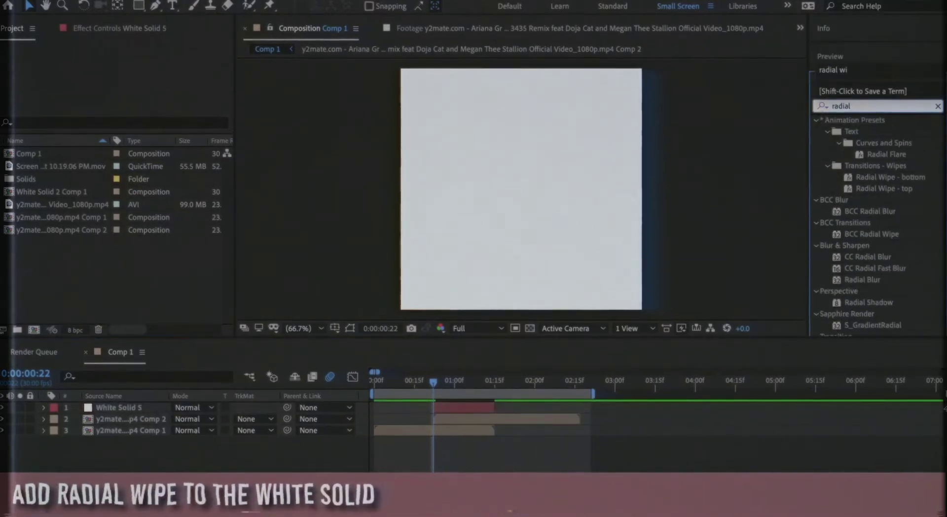
type(" w")
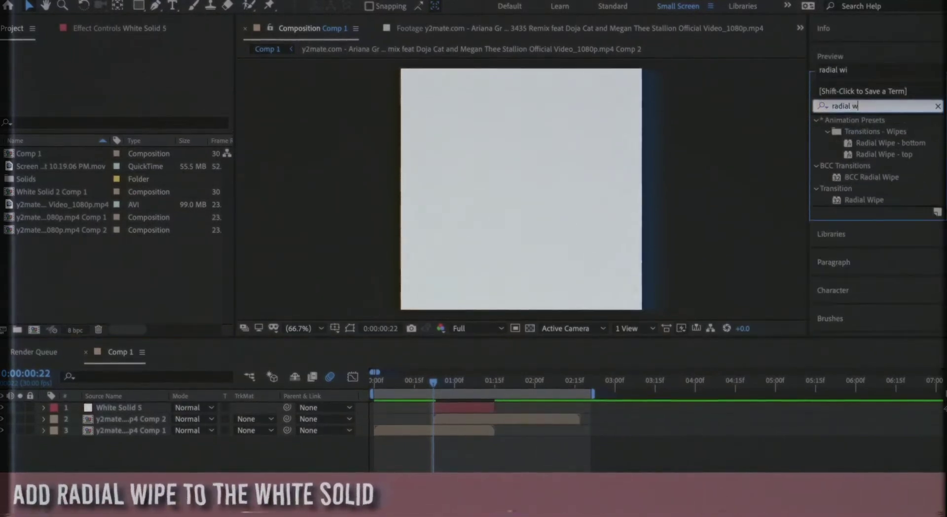
left_click_drag(542, 385, 485, 410)
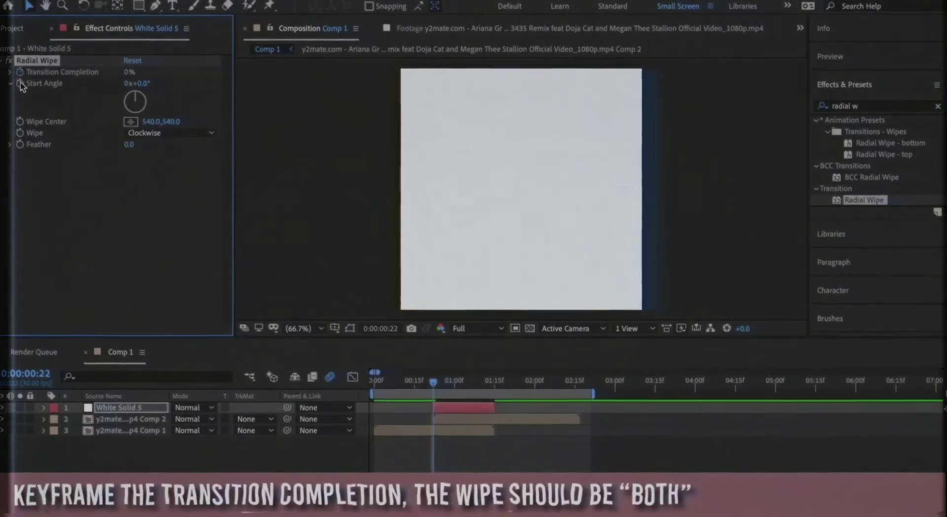
key("Return")
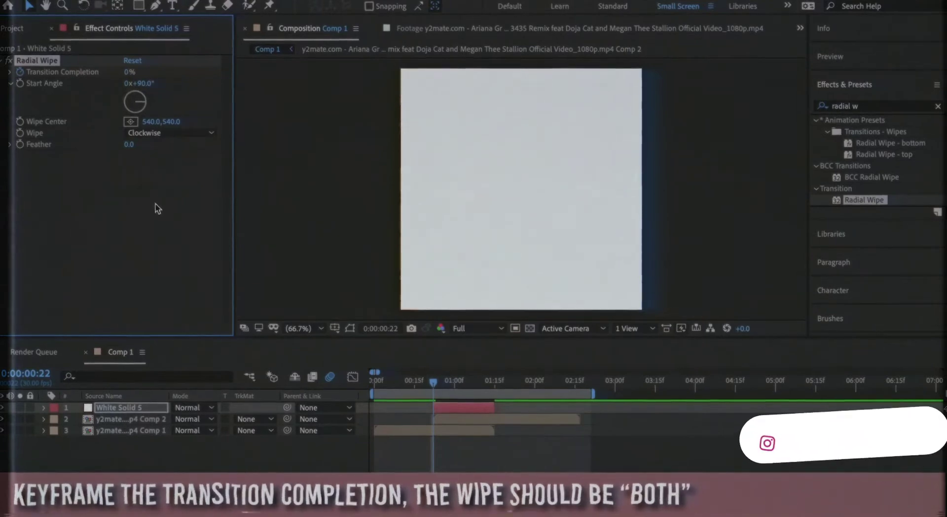
left_click(167, 132)
left_click(148, 178)
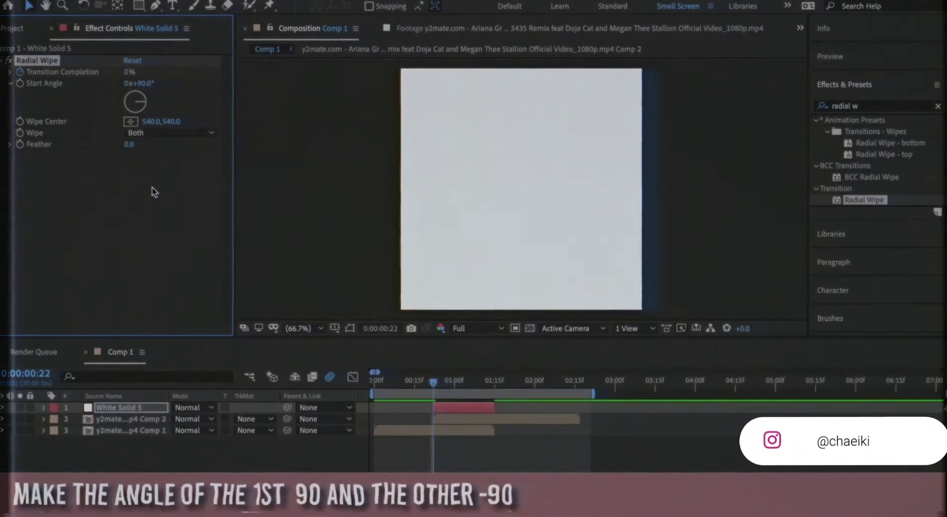
key("ctrl+d")
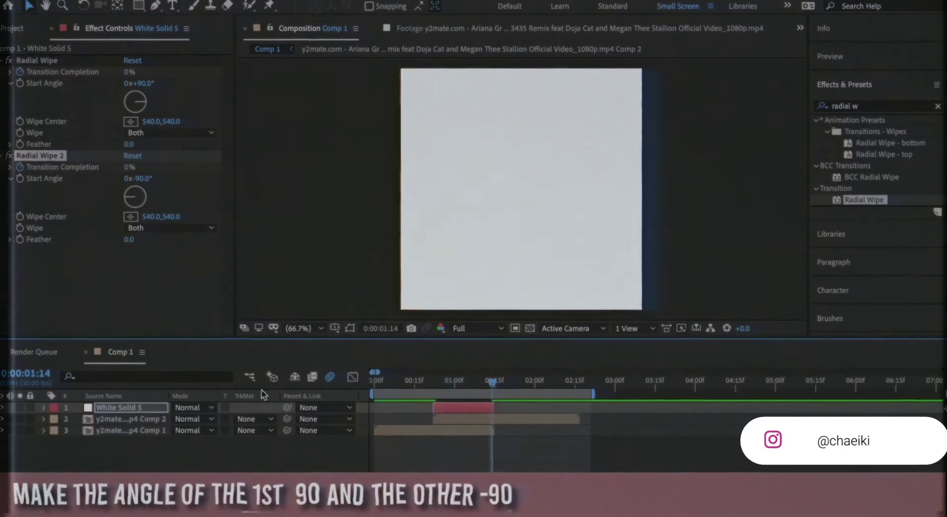
key("F4")
Step: Set both Radial Wipes' Transition Completion keyframes to 50%
key("u")
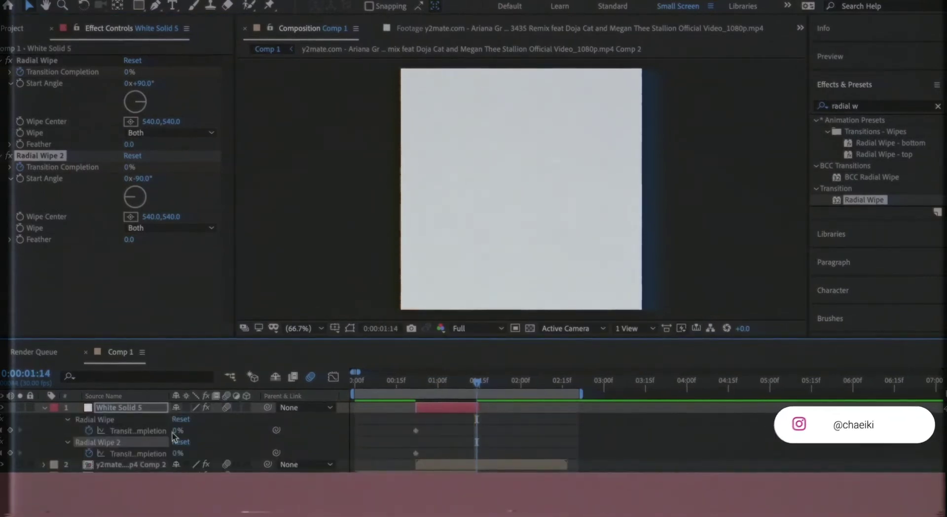
left_click(129, 72)
key("Return")
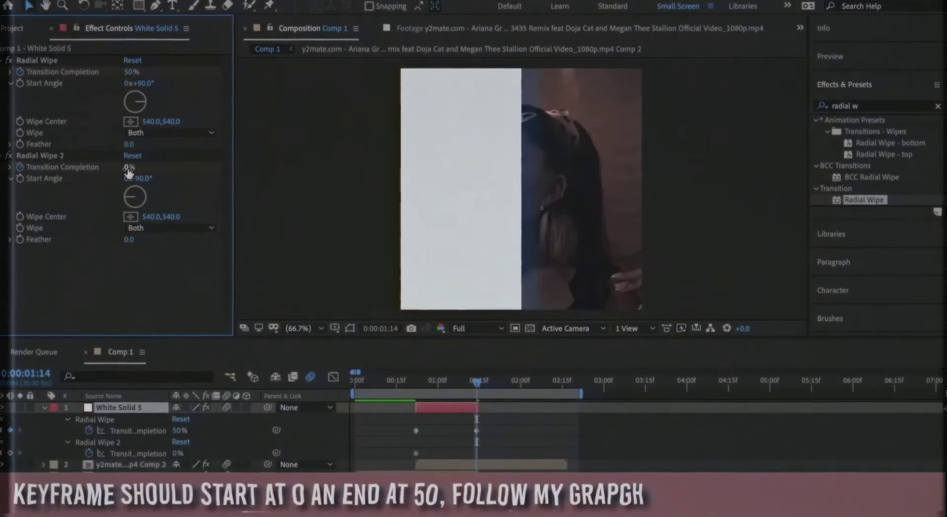
type("50")
key("Return")
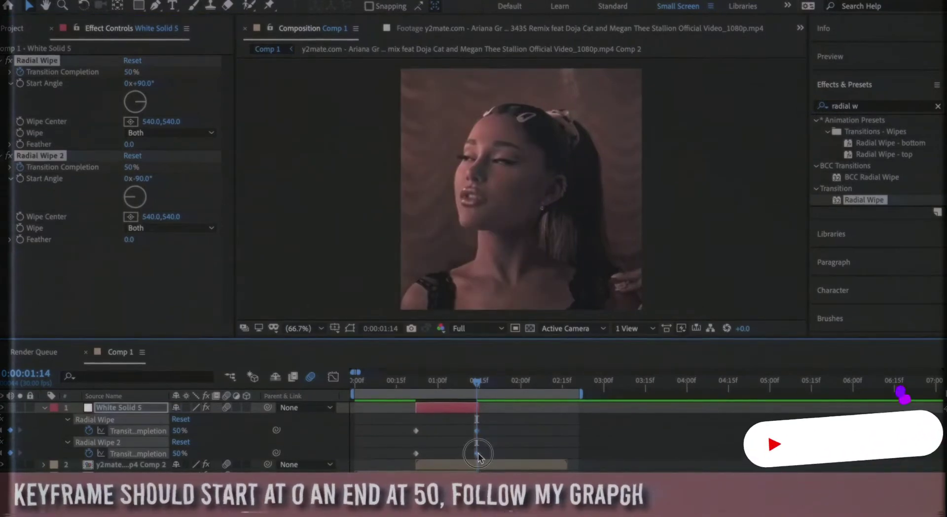
Step: Apply Easy Ease to both wipes' completion keyframes and check their curves with a preview
left_click_drag(403, 430, 488, 458)
right_click(479, 430)
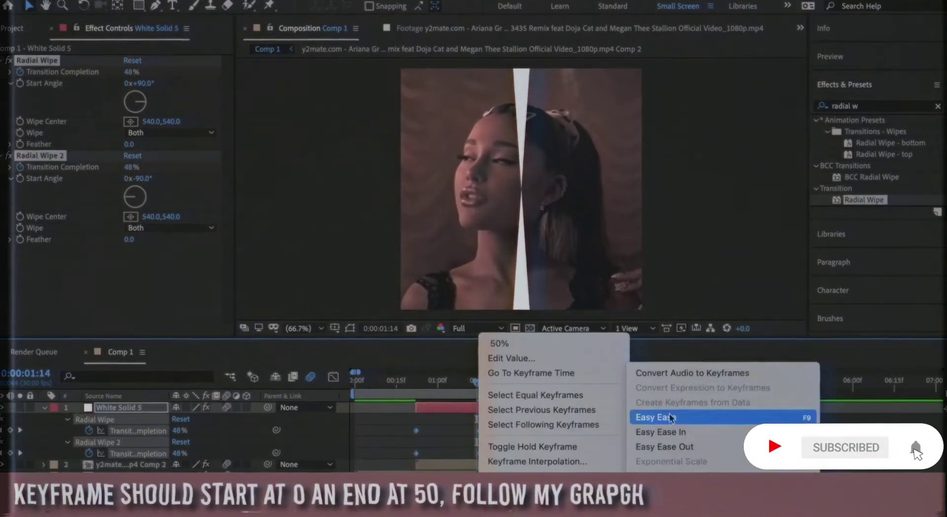
left_click(651, 416)
key("shift+F3")
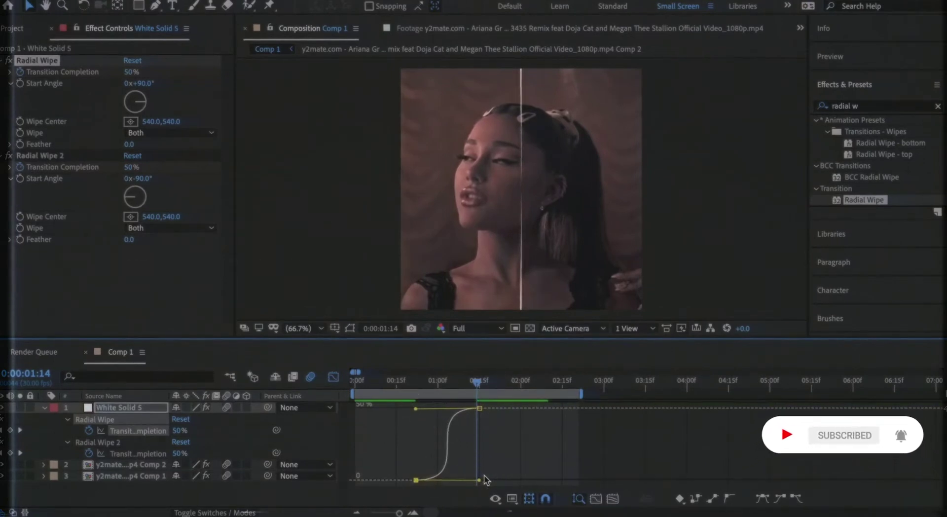
left_click(138, 454)
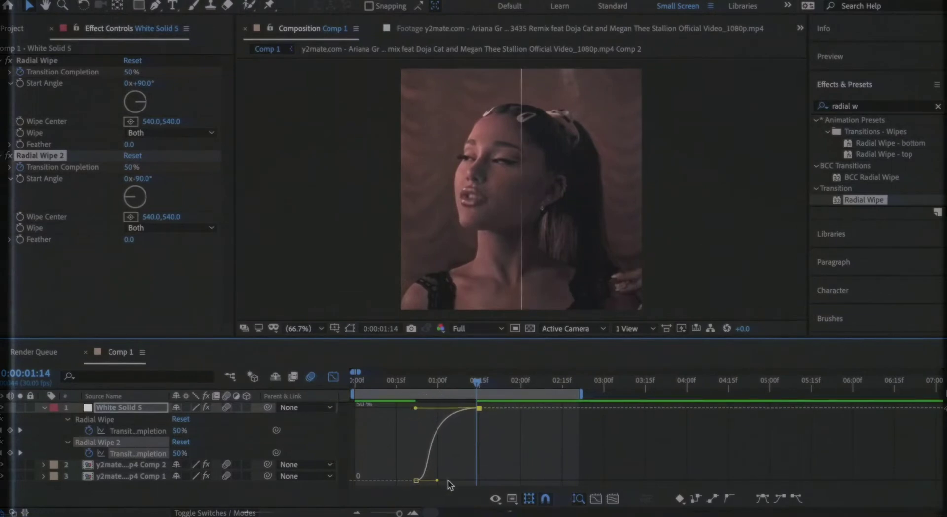
key("space")
left_click(413, 384)
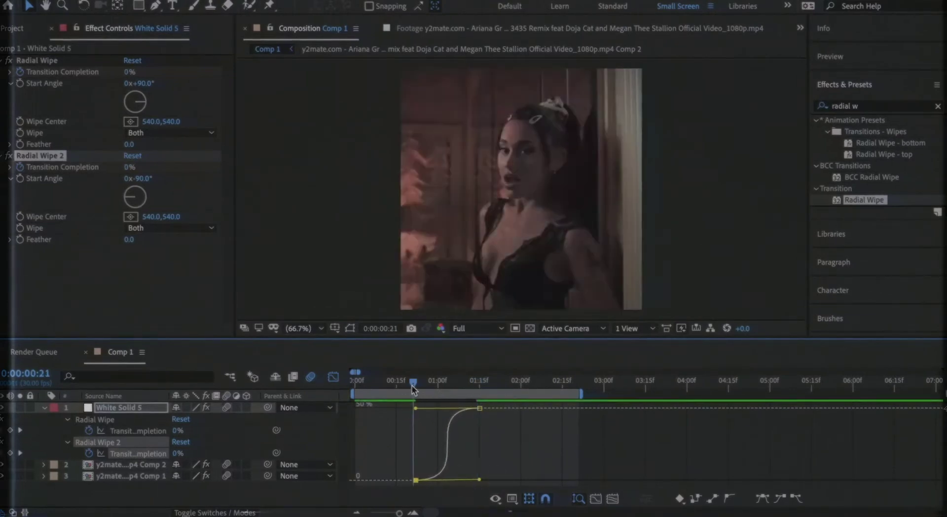
left_click(333, 377)
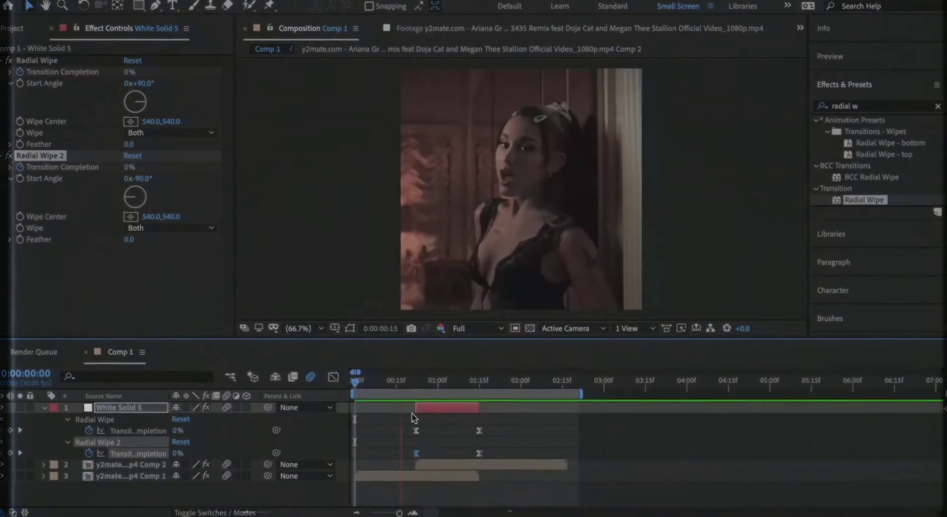
left_click(415, 382)
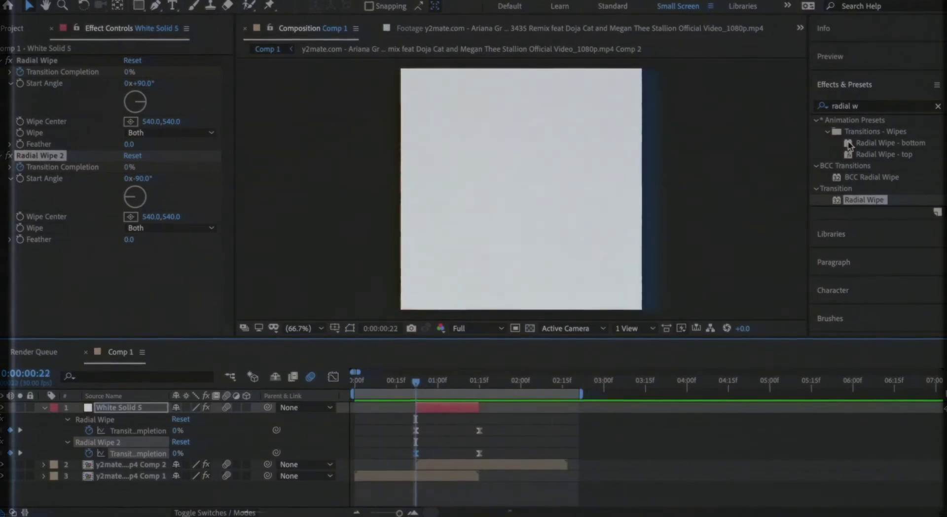
Step: Apply Turbulent Displace to the white solid with Complexity 8.0
left_click(869, 106)
type("turb")
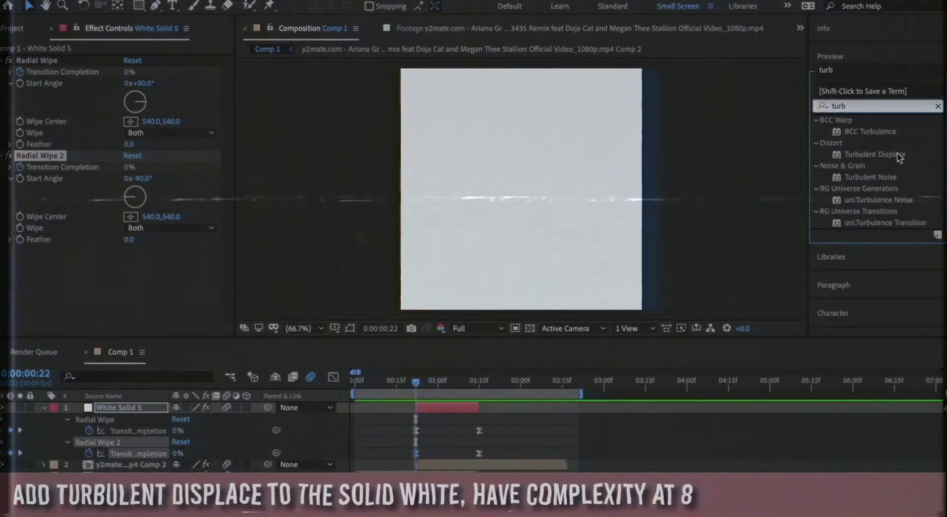
left_click_drag(899, 157, 463, 410)
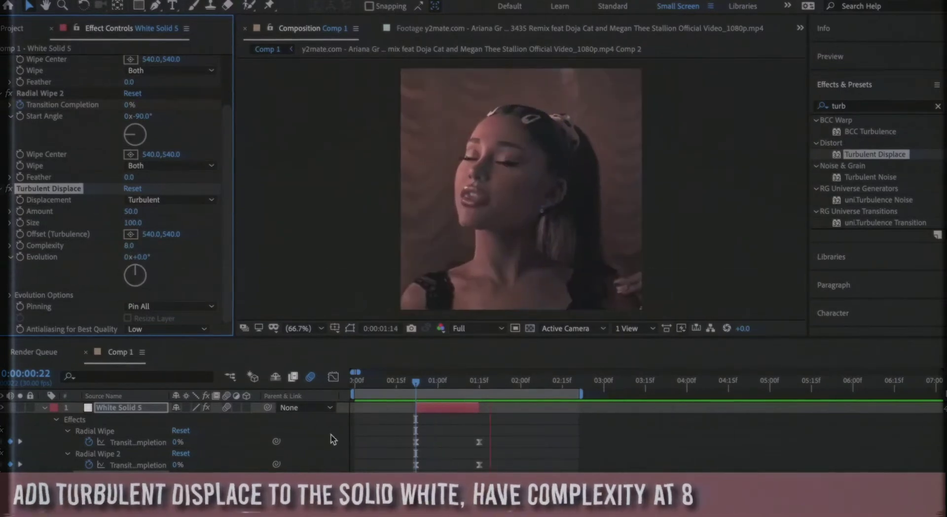
Step: Set the white solid's blend mode to Silhouette Alpha
left_click(211, 513)
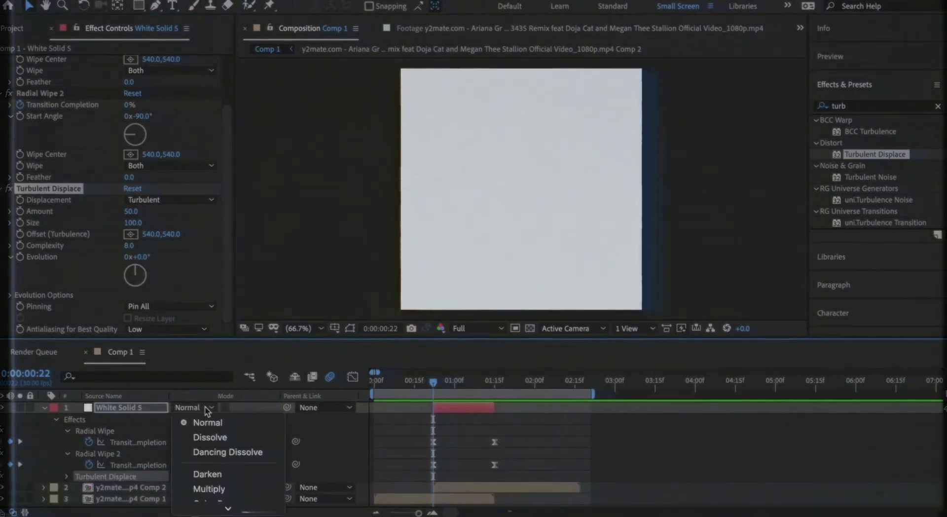
scroll(217, 464, "down", 5)
scroll(217, 464, "down", 5)
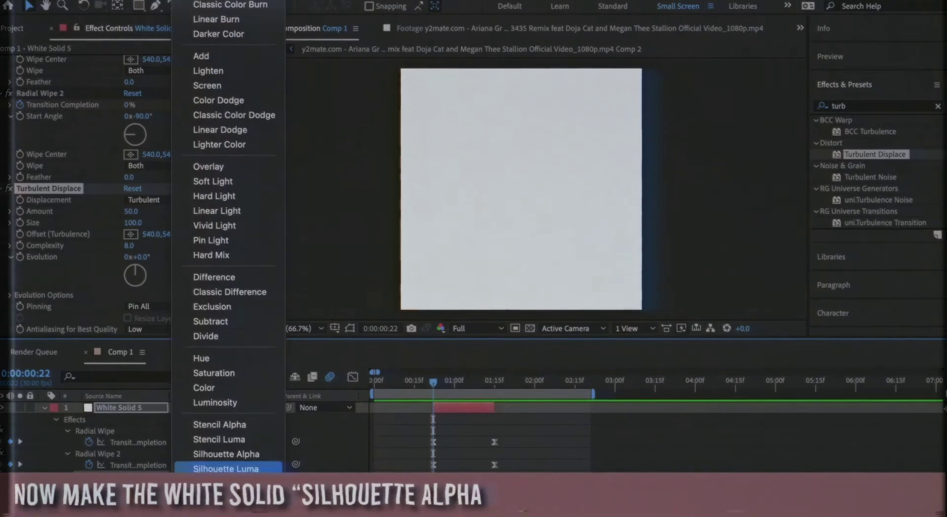
left_click(211, 458)
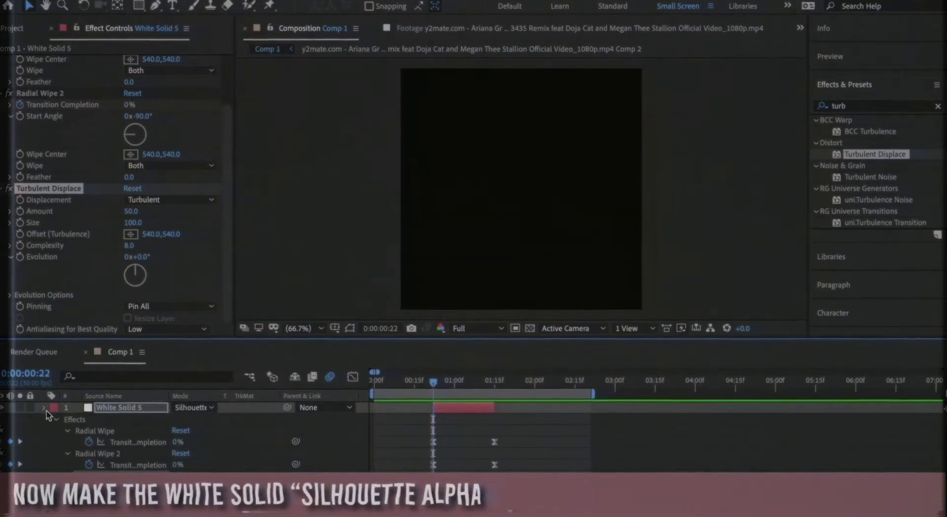
Step: Reveal the second clip's Scale property, currently at 100%
left_click(43, 408)
left_click(118, 419)
key("s")
key("F4")
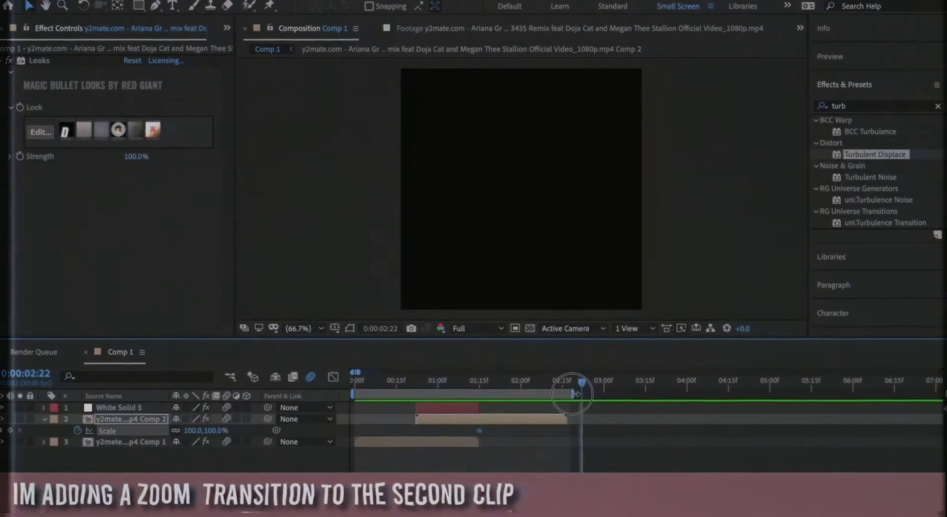
Step: Keyframe the second clip's Scale at 150% near 0:00:00:23 and ease it
left_click(417, 387)
type("150")
key("Return")
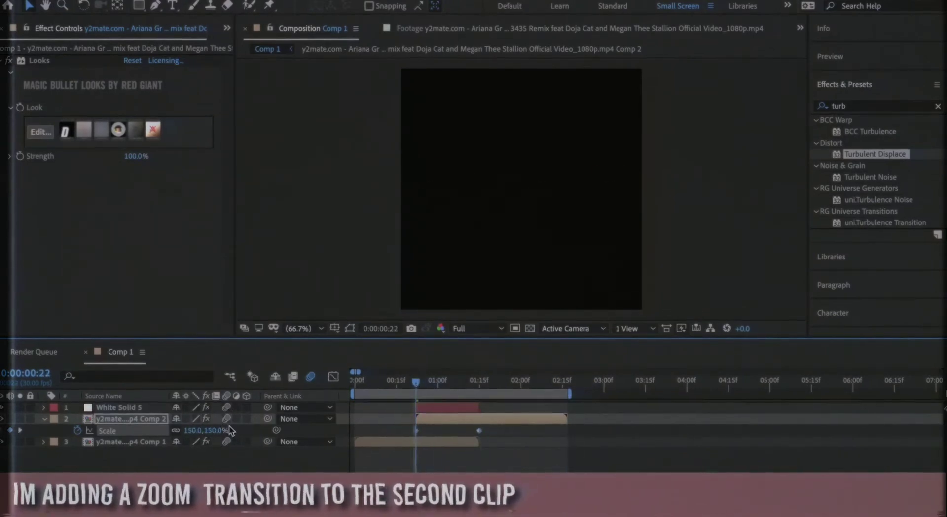
right_click(416, 430)
mouse_move(494, 506)
left_click(583, 432)
left_click(333, 376)
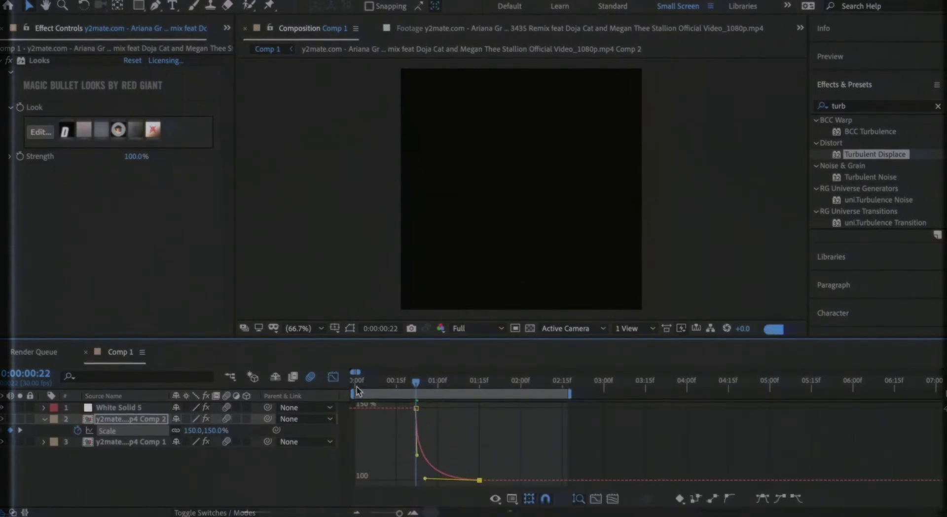
Step: Retime the 100% Scale keyframe and reshape the curve into a steep 205%-to-100% ease
left_click(357, 386)
left_click(332, 377)
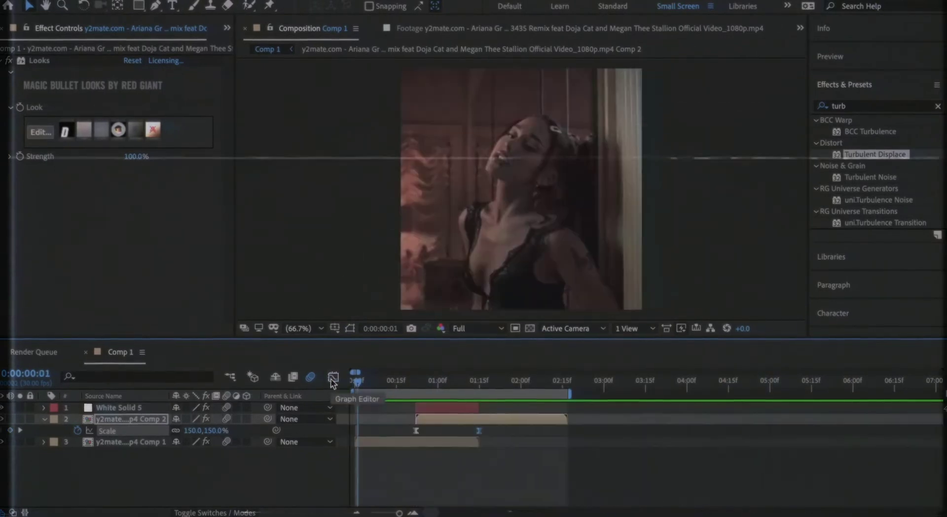
left_click_drag(479, 430, 501, 431)
key("k")
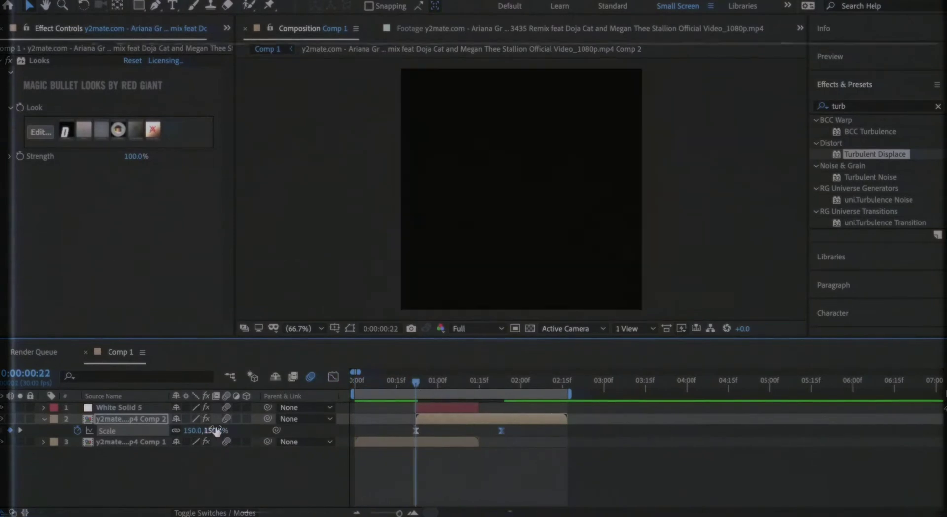
left_click(344, 379)
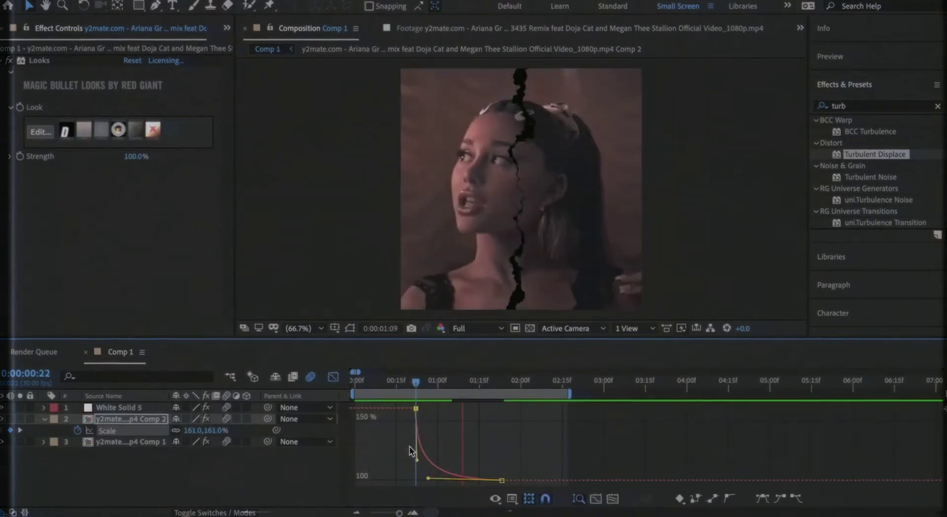
key("space")
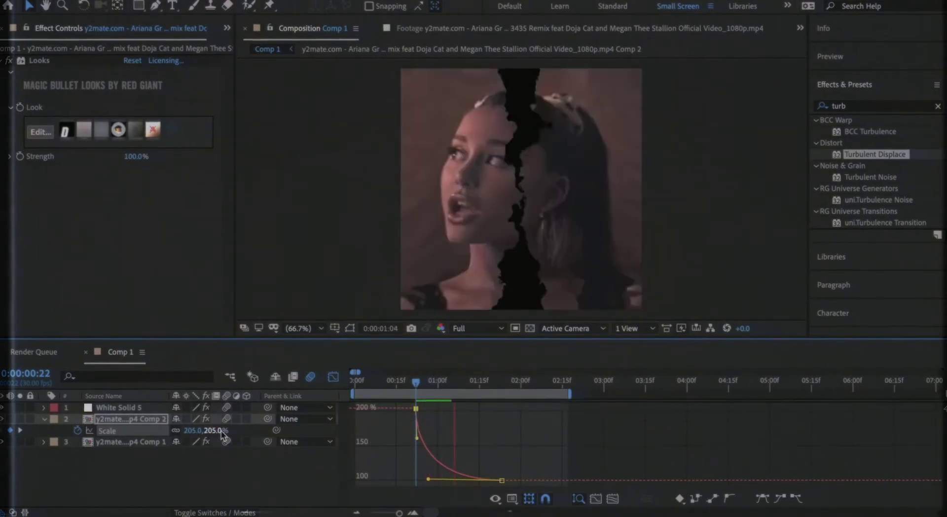
left_click(416, 388)
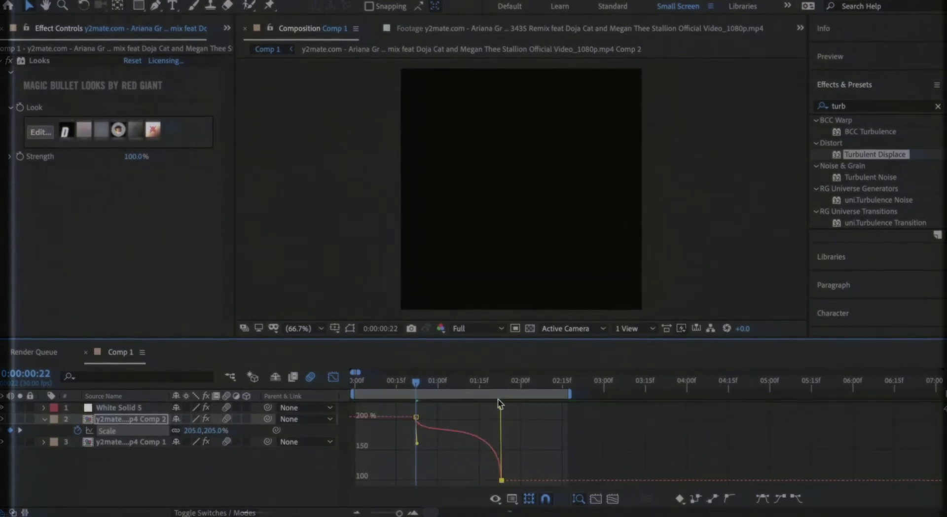
left_click_drag(499, 403, 431, 477)
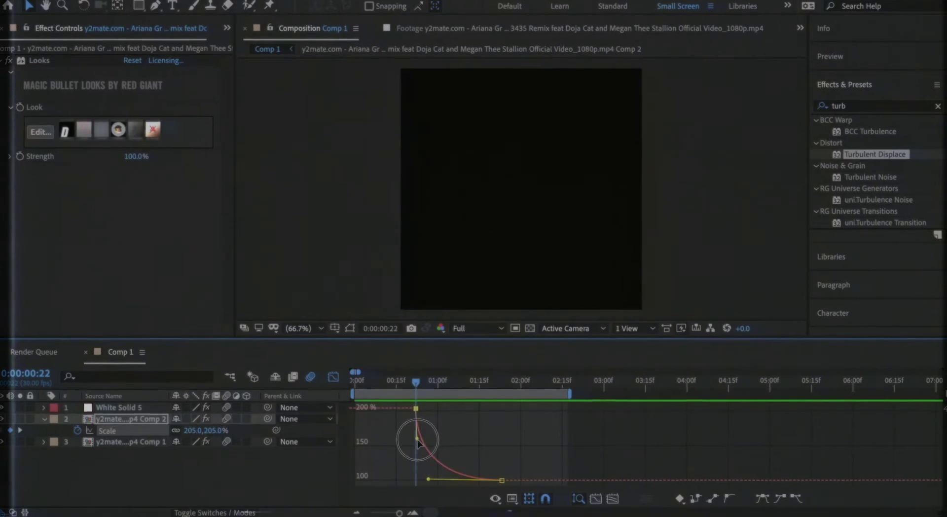
left_click(333, 376)
Step: Pre-compose the second clip and white solid into Pre-comp 1, then preview
left_click(118, 407)
left_click(128, 419, "shift")
key("ctrl+shift+c")
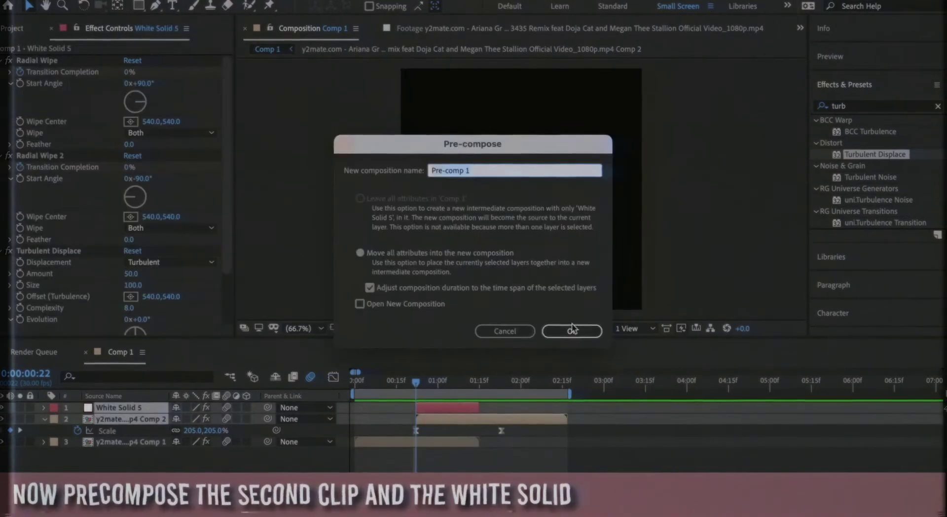
left_click(565, 329)
key("space")
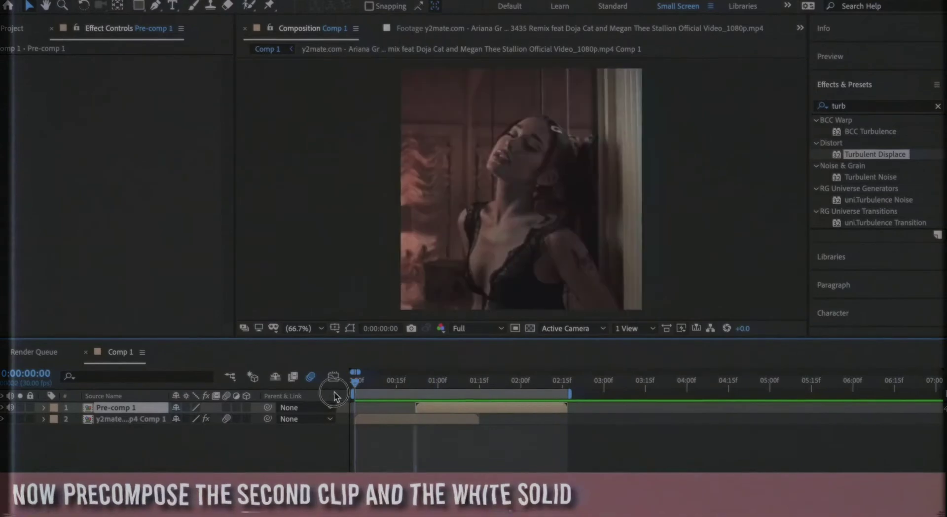
Step: Keyframe the first clip's Scale from 194% at the start to 100%, with Easy Ease
key("s")
left_click(128, 431)
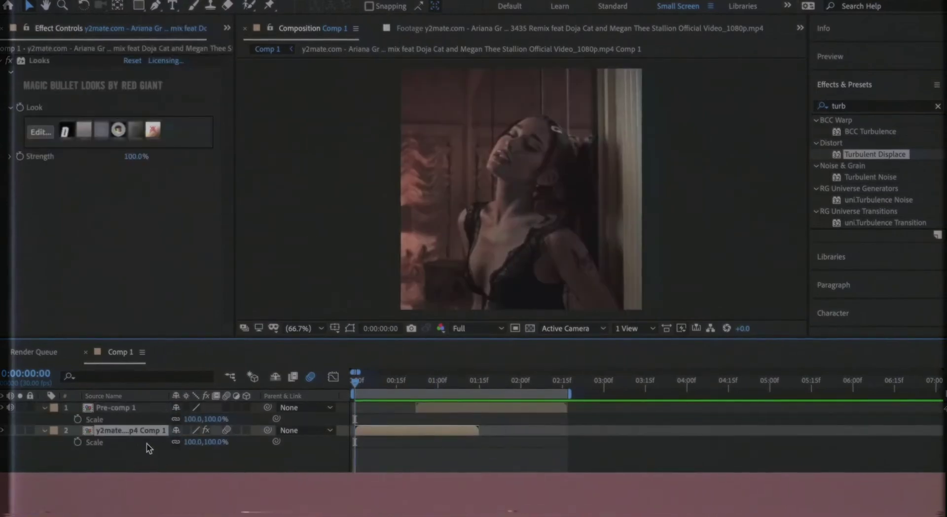
left_click(77, 442)
left_click_drag(206, 441, 252, 442)
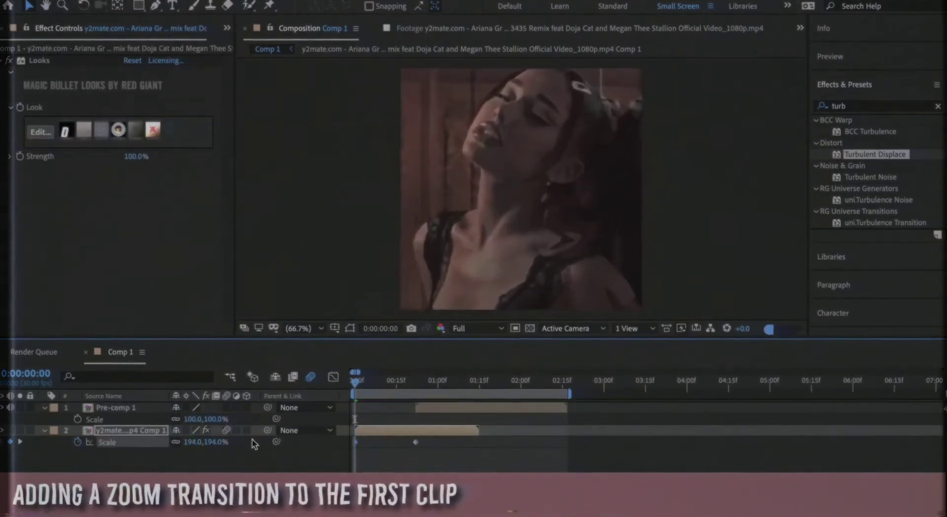
right_click(352, 443)
left_click(390, 464)
left_click(333, 376)
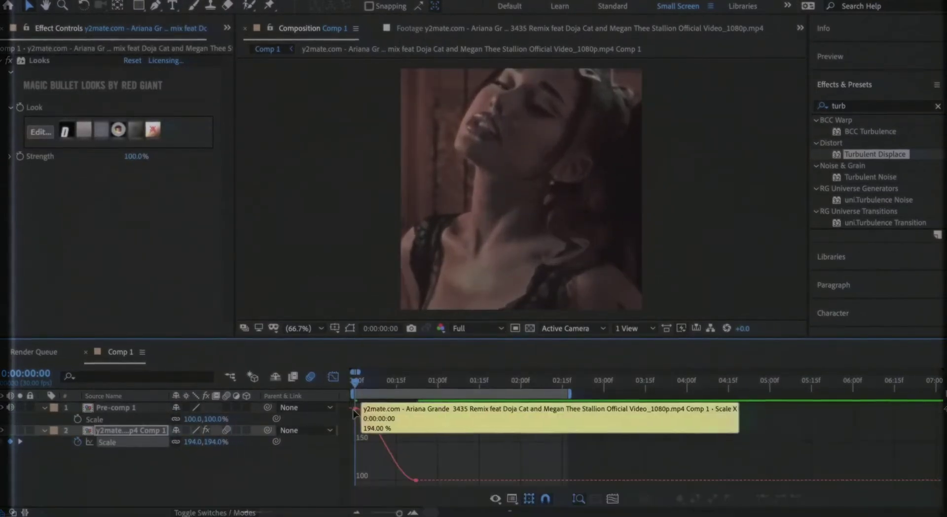
left_click(333, 377)
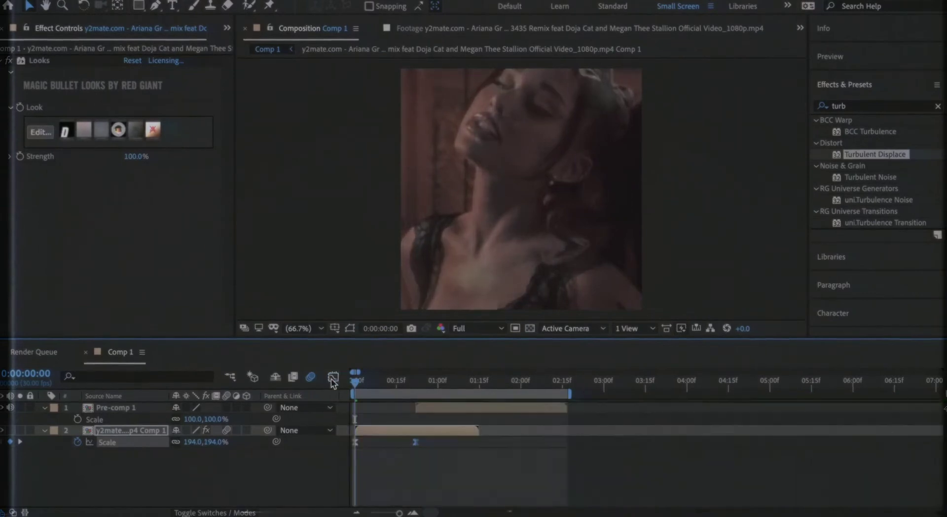
key("space")
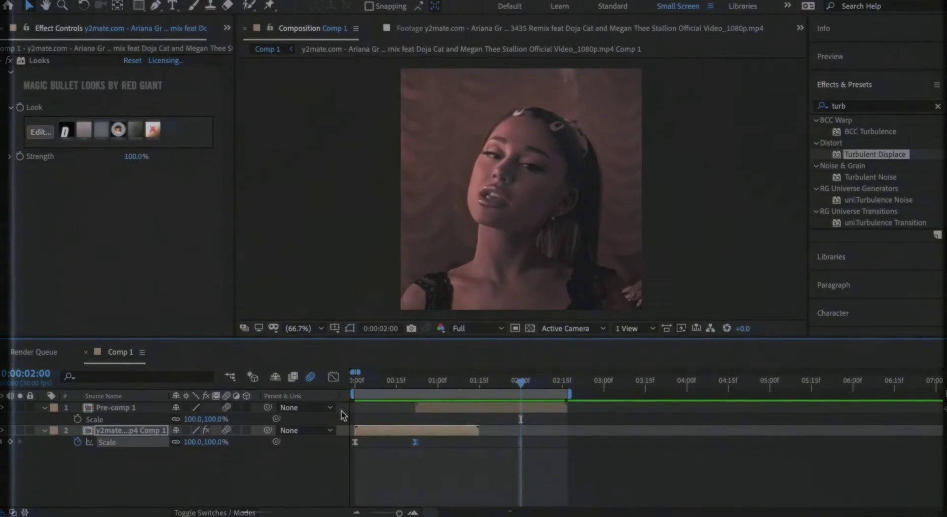
Step: Add an adjustment layer on top, trimmed to Pre-comp 1's start and end
right_click(345, 416)
mouse_move(380, 358)
left_click(526, 464)
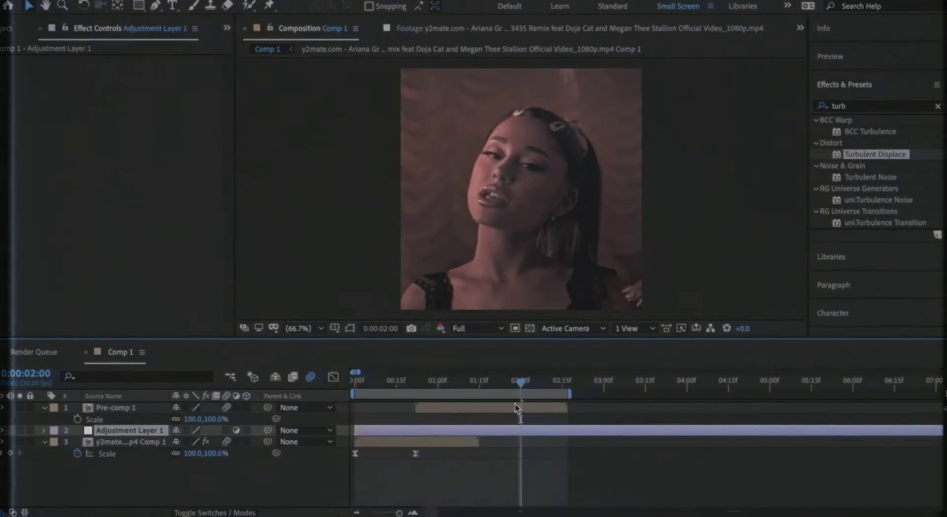
left_click(137, 440)
left_click_drag(130, 430, 130, 405)
key("alt+bracketright")
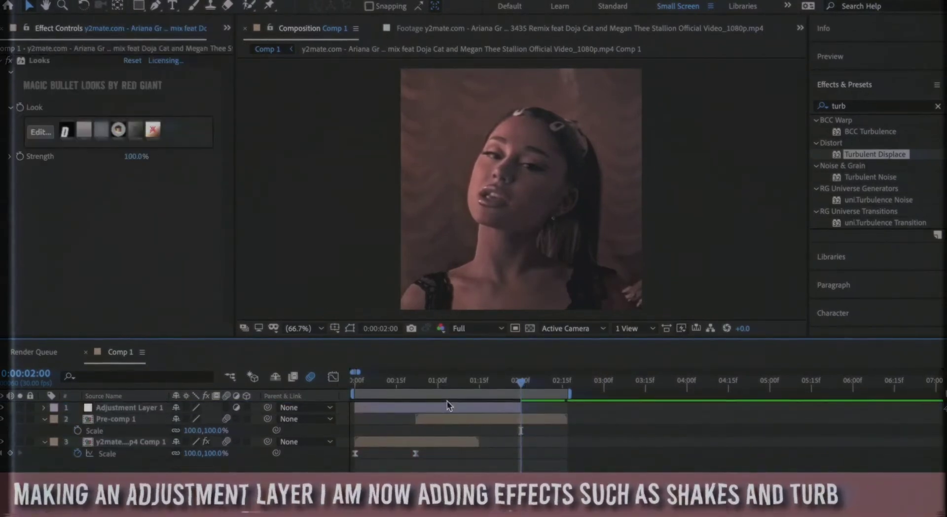
left_click_drag(355, 408, 416, 407)
left_click_drag(520, 407, 568, 409)
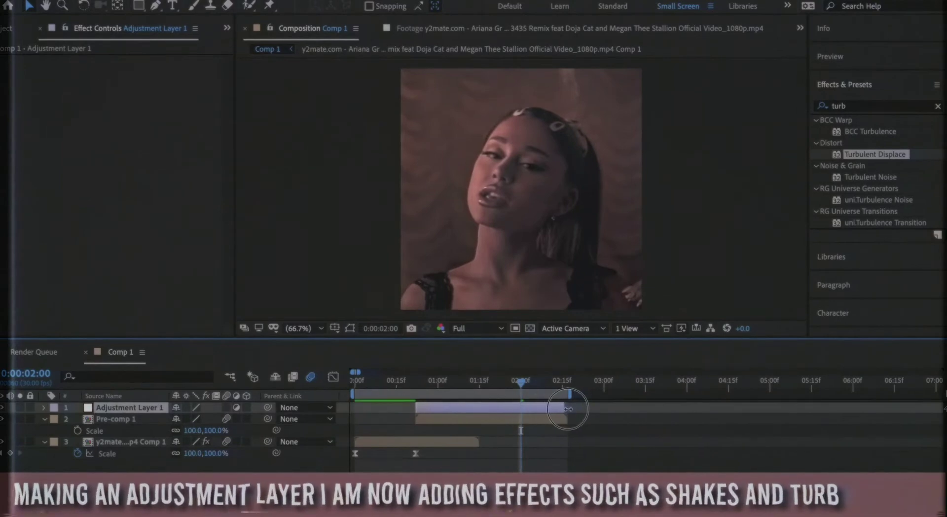
left_click(415, 387)
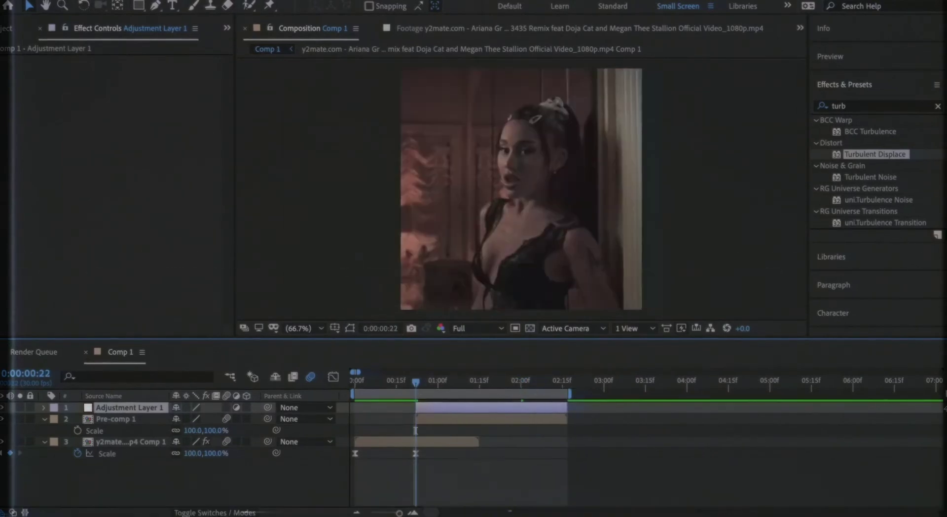
Step: Apply the Turbulent Displace preset (Amount 76, Size 30) to the adjustment layer and preview
left_click(291, 1)
left_click(349, 6)
double_click(280, 115)
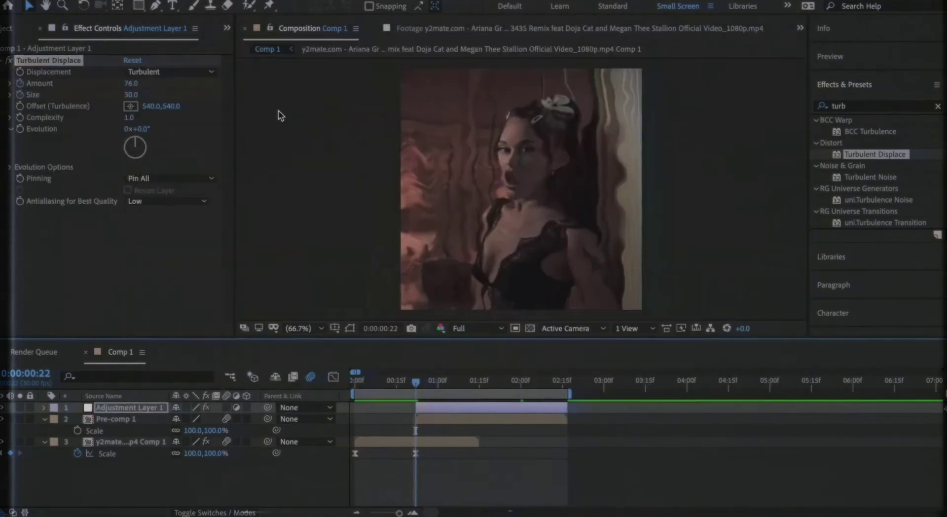
key("space")
left_click(382, 386)
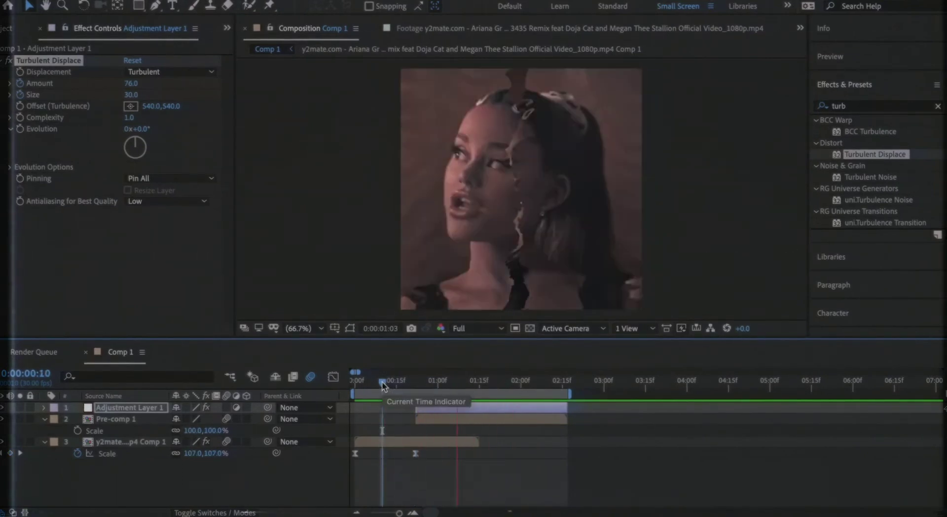
key("ctrl+s")
Step: Add a second empty adjustment layer on top at 0:00:22
left_click(430, 409)
key("ctrl+alt+y")
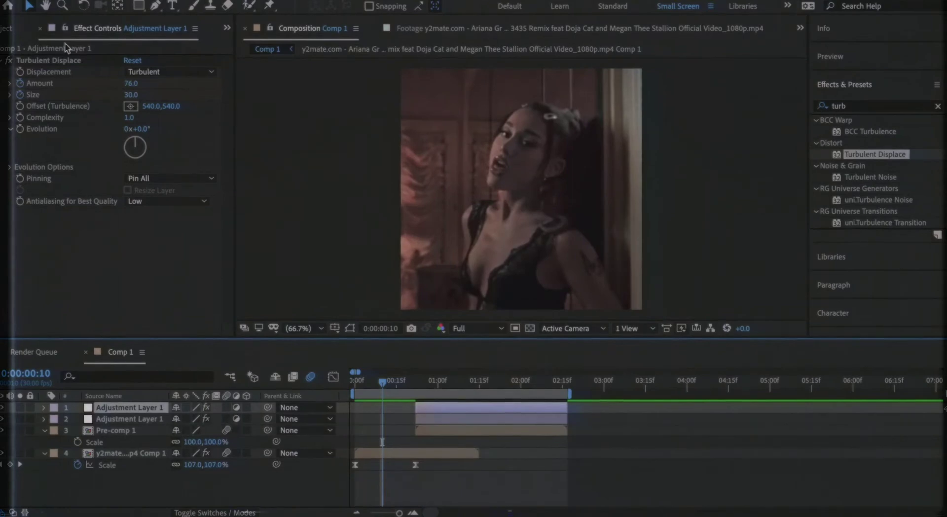
left_click(417, 382)
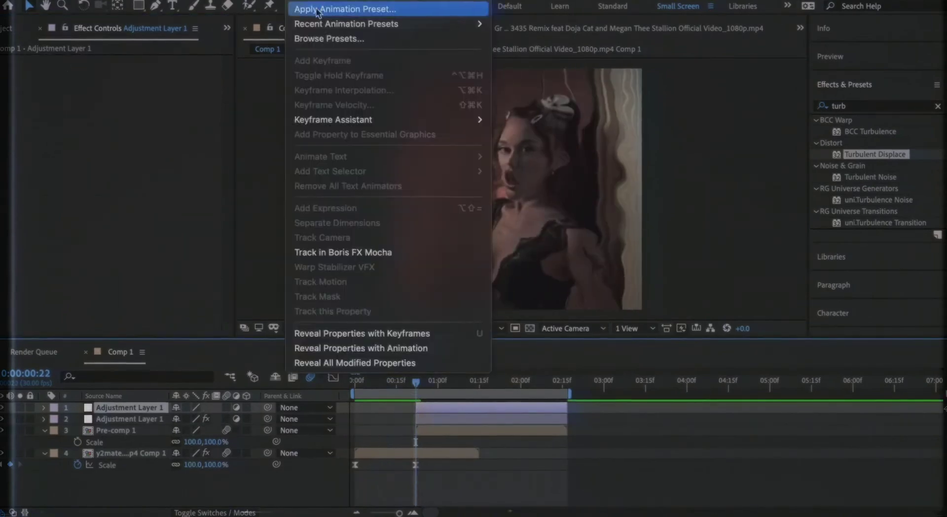
Step: Apply the chaeiki warp bounce.ffx preset to Adjustment Layer 1, then search effects for 'motion t'
left_click(360, 9)
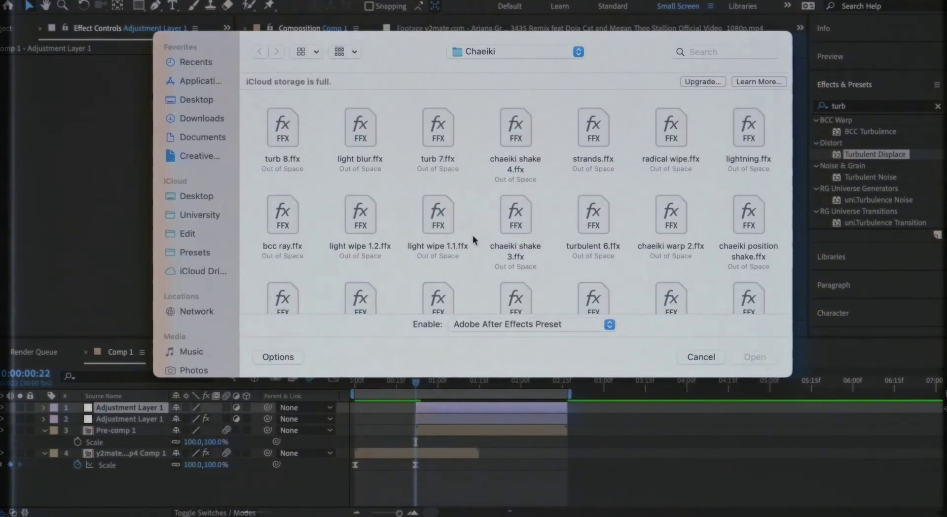
scroll(472, 234, "down", 2)
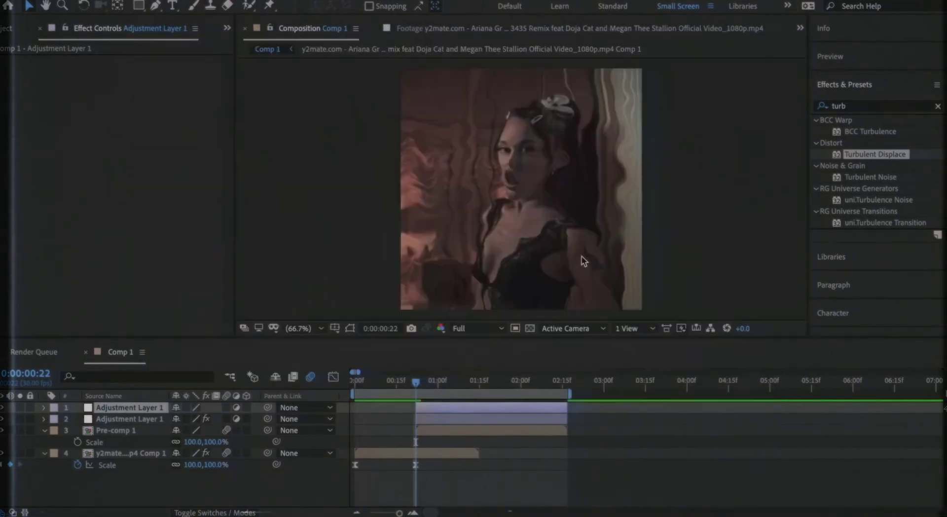
double_click(567, 264)
double_click(863, 106)
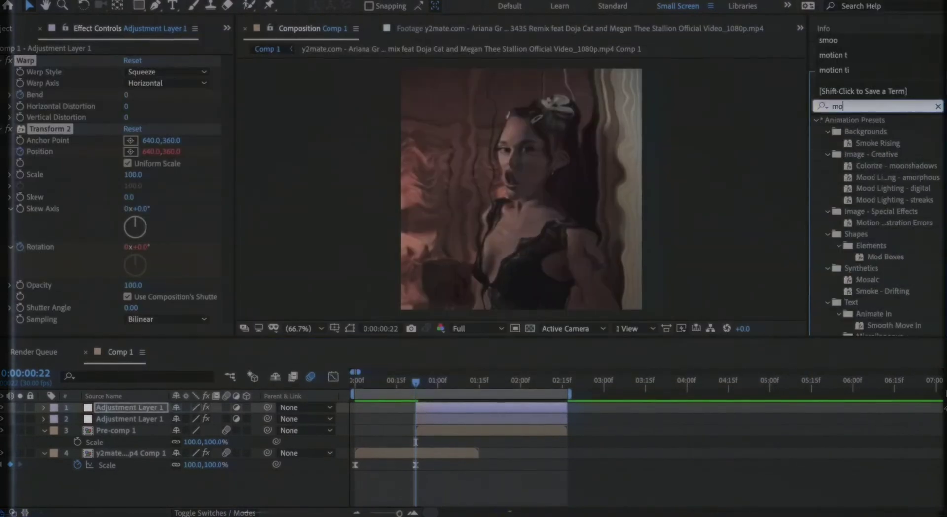
type("motion t")
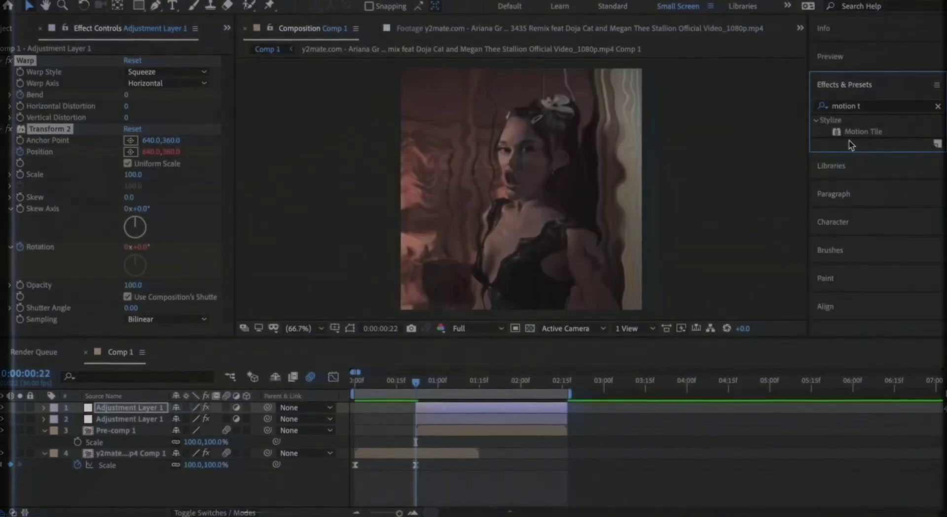
Step: Apply Motion Tile to Pre-comp 1 with 470×370 output and mirrored edges
left_click_drag(861, 132, 525, 432)
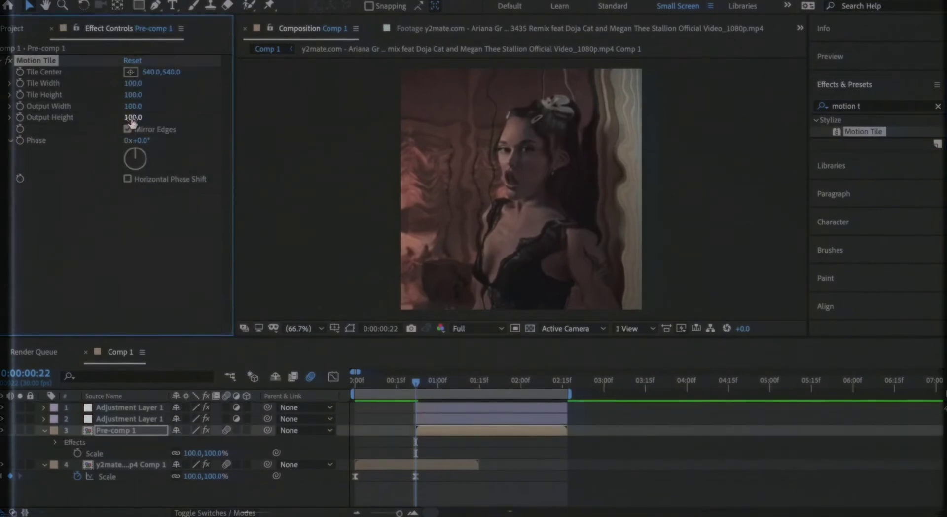
left_click(515, 382)
left_click(45, 430)
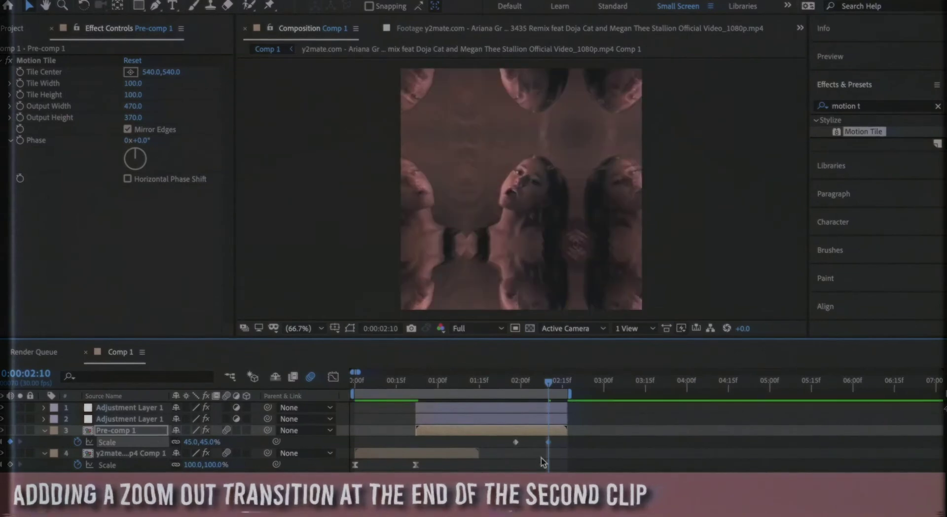
Step: Ease Pre-comp 1's Scale zoom-out from 100% to 45% and preview it
left_click_drag(566, 446, 514, 446)
right_click(514, 446)
mouse_move(568, 466)
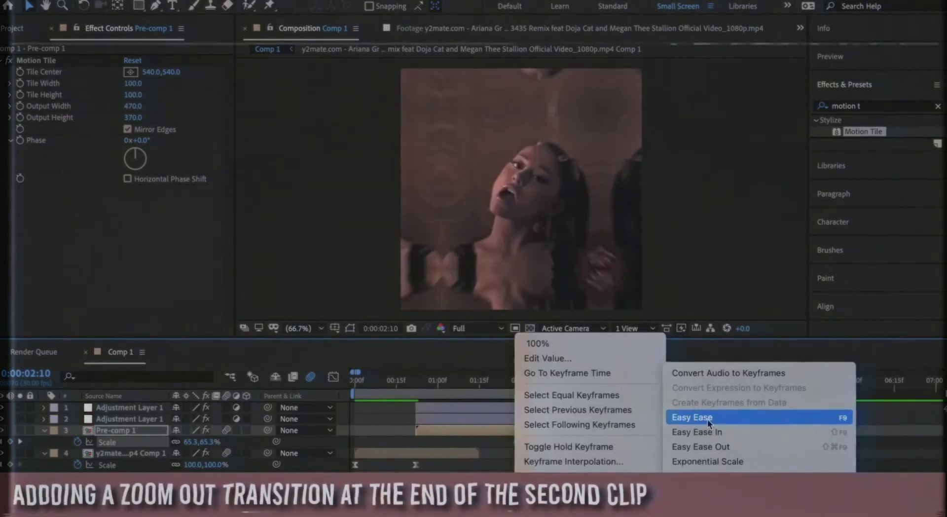
left_click(790, 416)
left_click(334, 377)
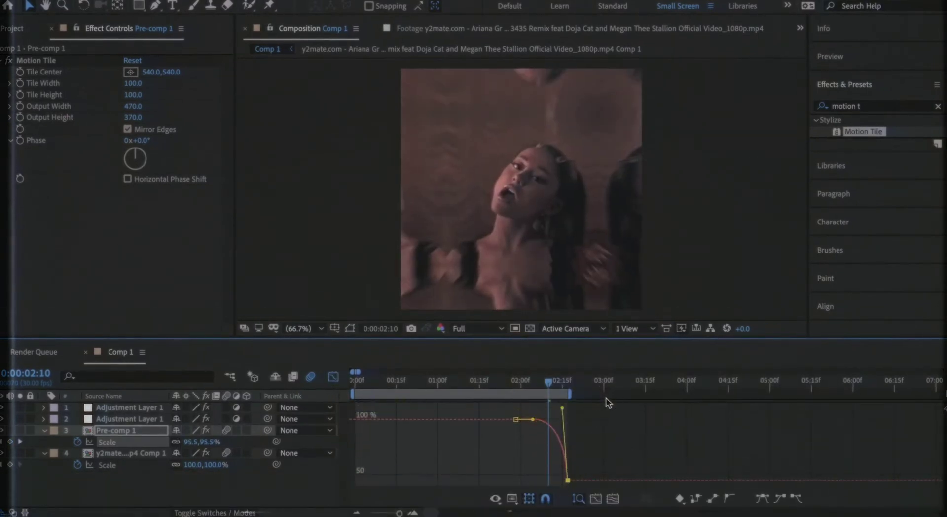
left_click(356, 384)
key("space")
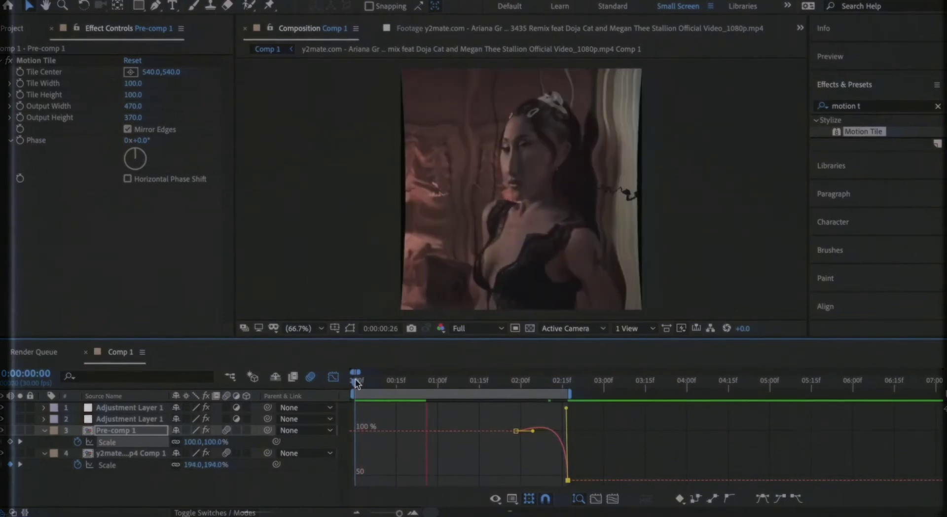
key("space")
key("shift+F3")
key("F3")
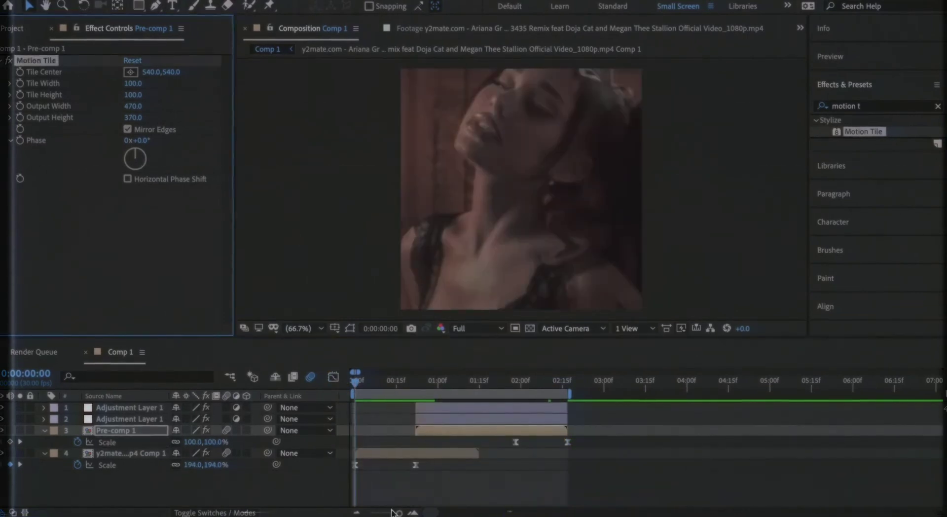
left_click(403, 454)
Step: Shift Adjustment Layer 1 and its shake keyframes to start near 1:03, trim its end, and preview
key("space")
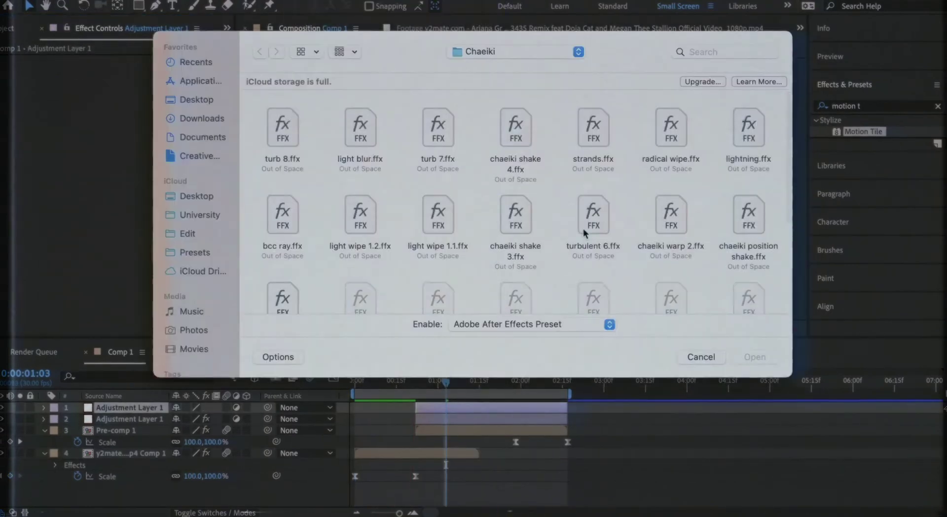
key("u")
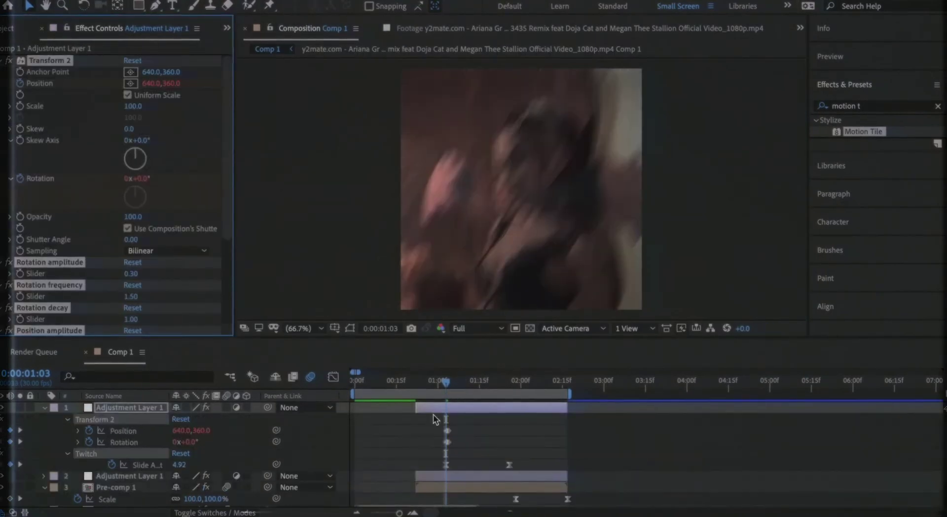
left_click_drag(468, 469, 479, 469)
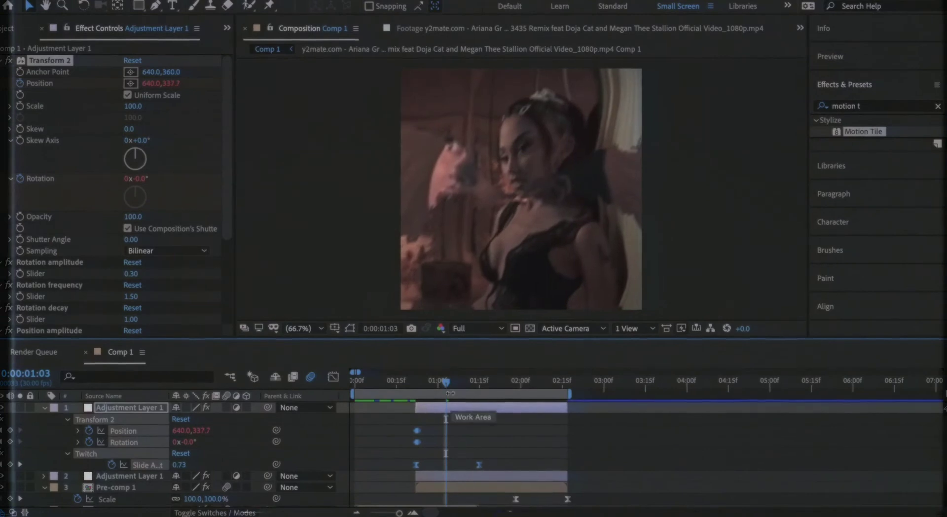
left_click_drag(436, 409, 463, 409)
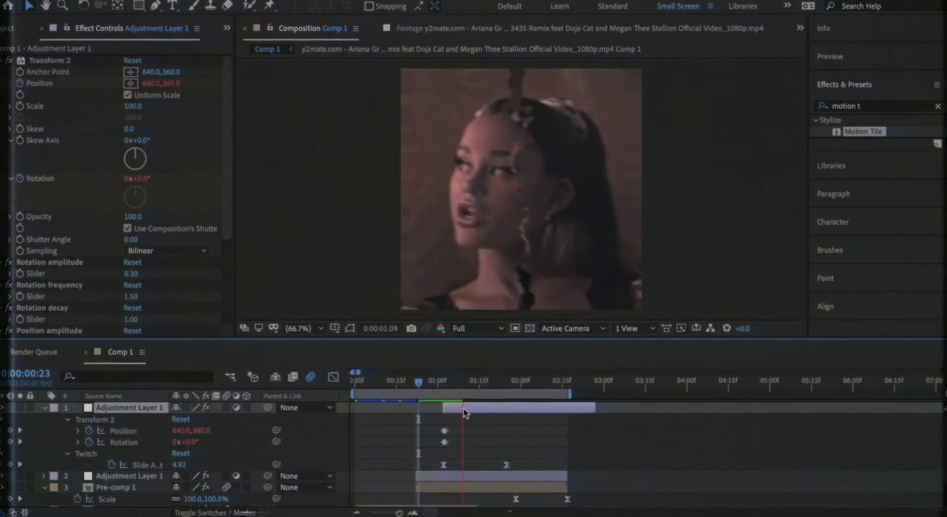
left_click_drag(595, 408, 572, 406)
key("space")
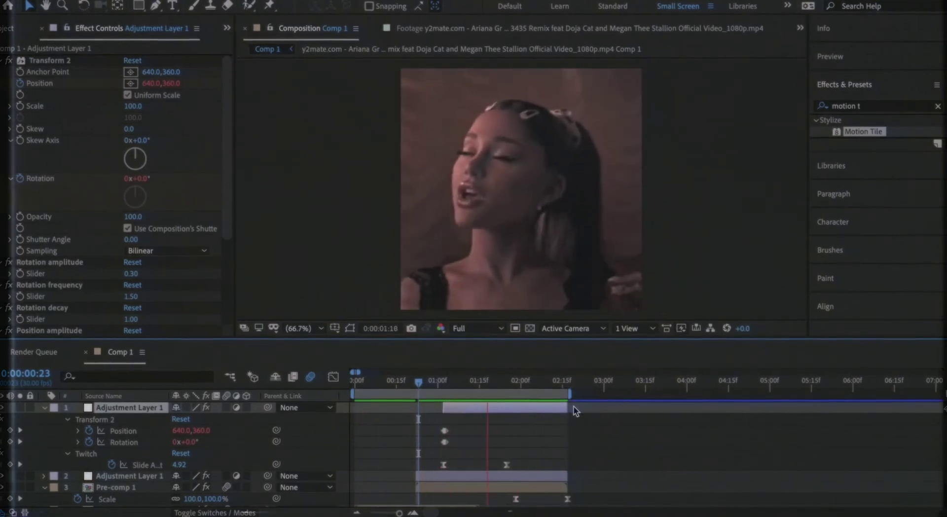
left_click(415, 384)
key("space")
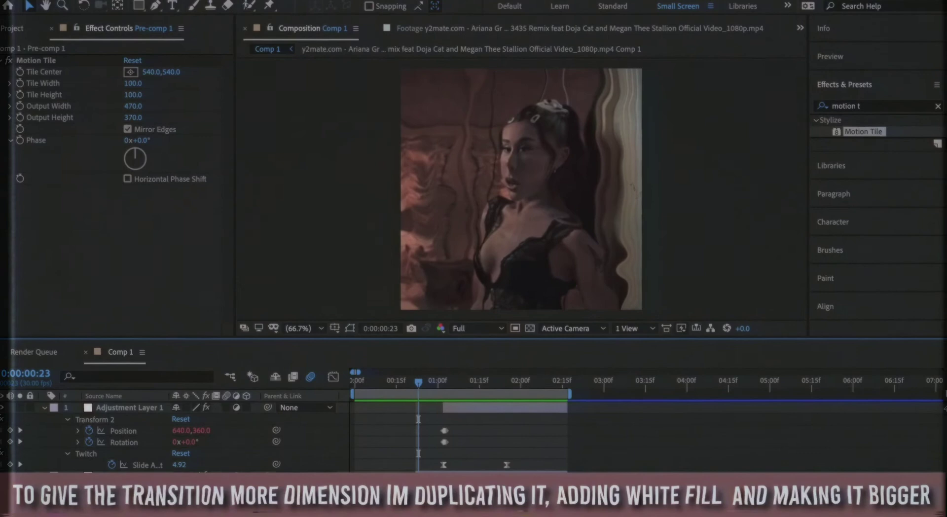
Step: Apply a white Fill effect to the duplicate Pre-comp 1 on layer 4 and check it at 1:08
left_click(868, 105)
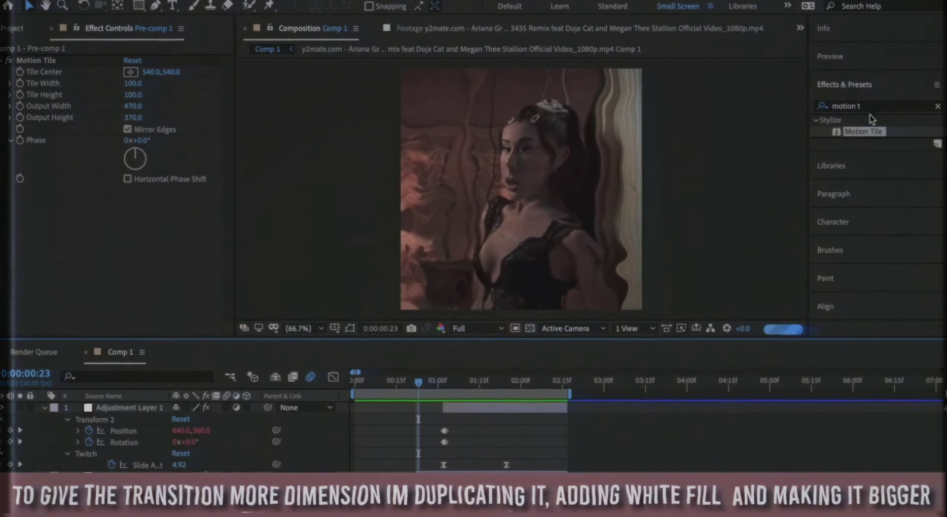
type("fill")
left_click(861, 189)
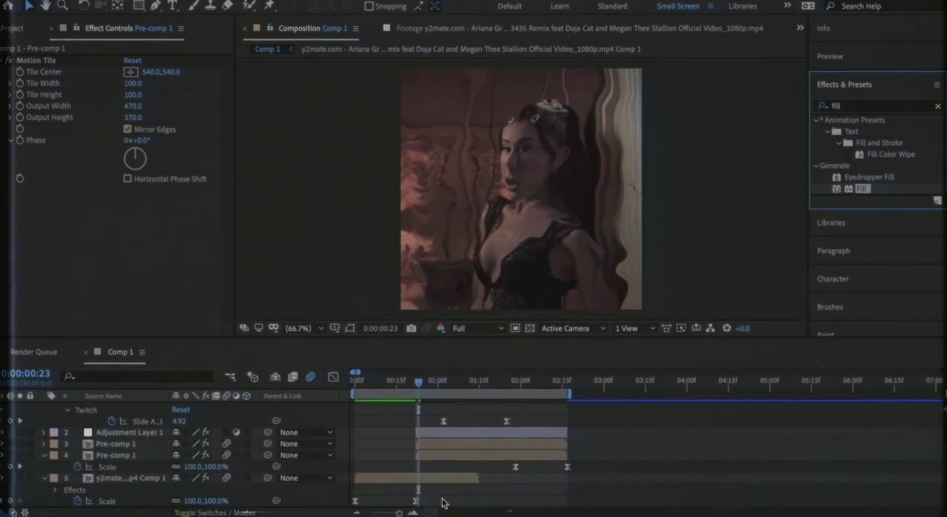
left_click_drag(687, 296, 508, 459)
left_click(130, 224)
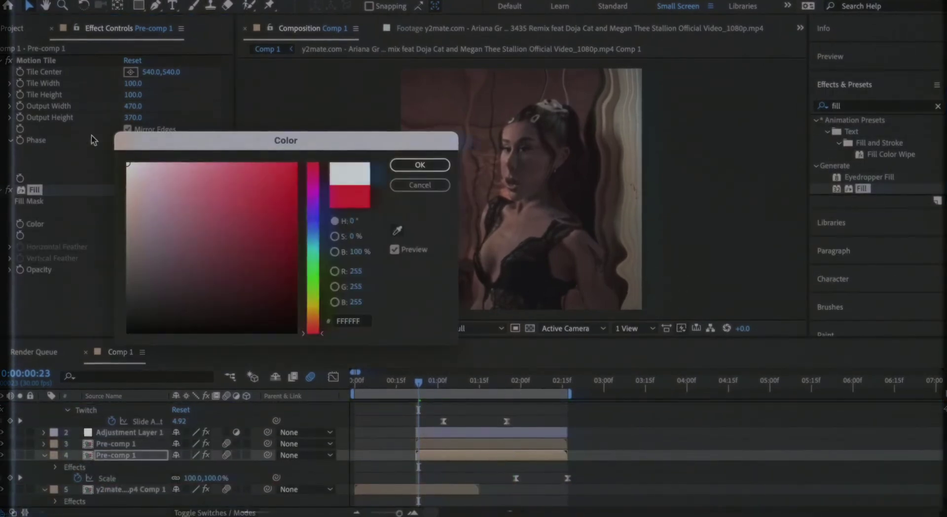
left_click(429, 163)
left_click(460, 383)
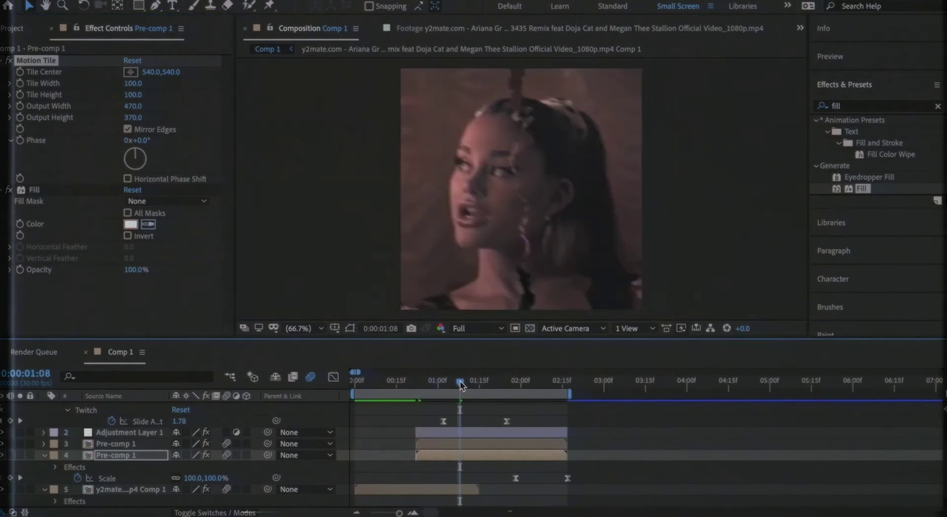
Step: Pre-compose the white-filled layer 4 as 'Pre-comp 1 Comp 1' and inspect the transition at frame 13
key("u")
key("ctrl+shift+c")
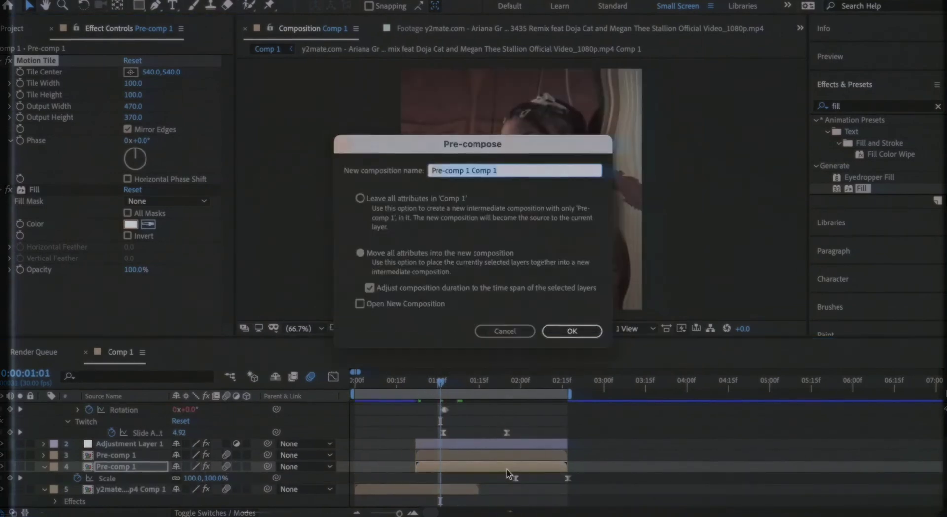
key("Return")
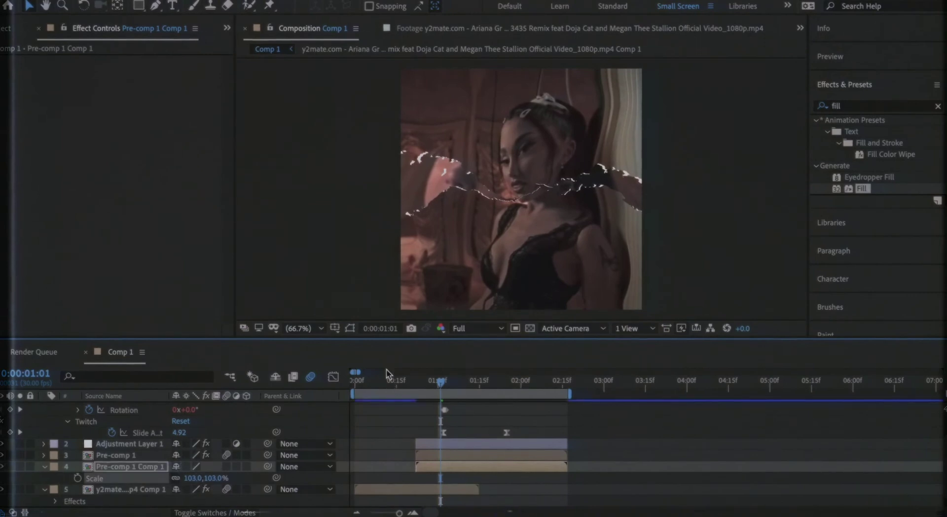
left_click(388, 383)
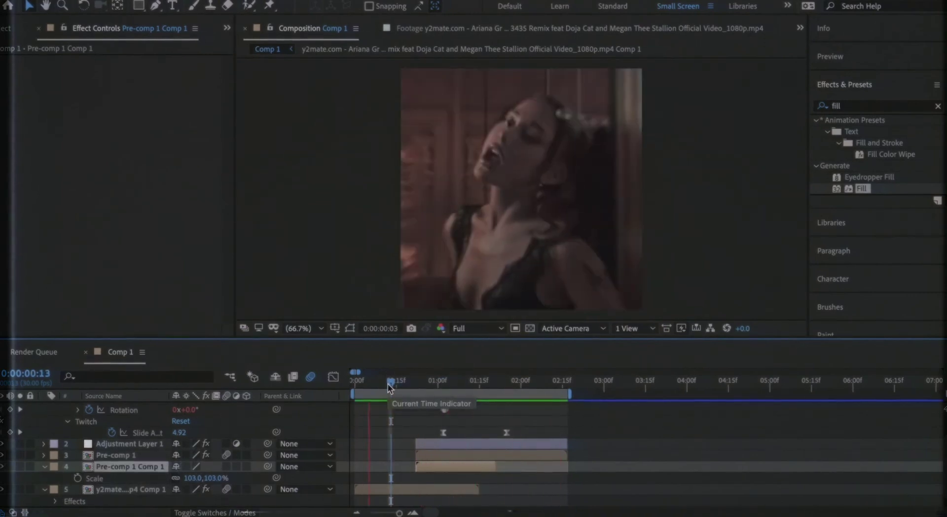